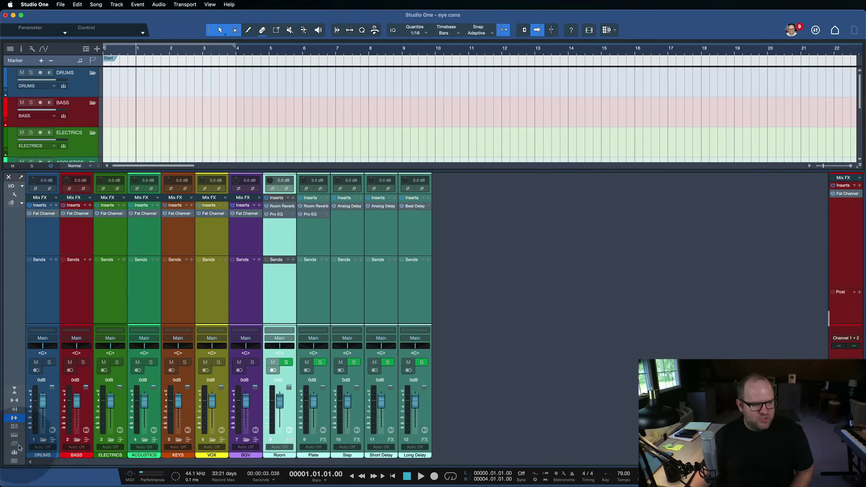
- Enable Channel icons under Channel Components in the mixer's display options
click(14, 195)
click(14, 195)
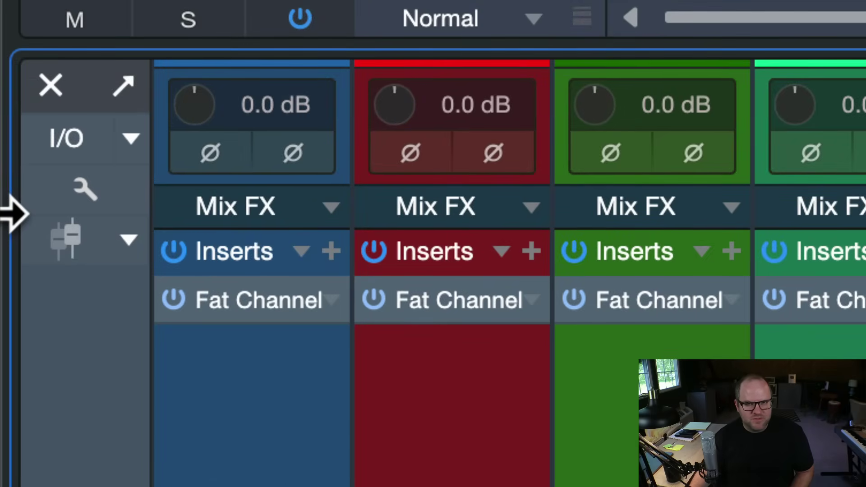
click(40, 187)
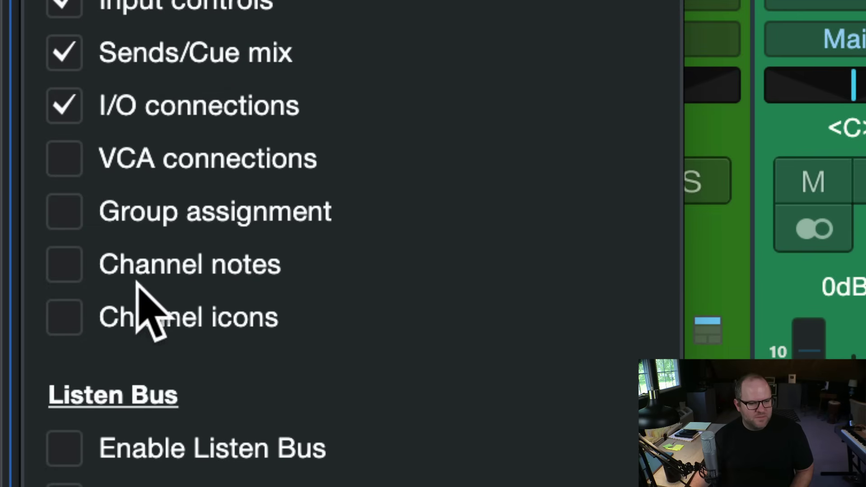
click(68, 319)
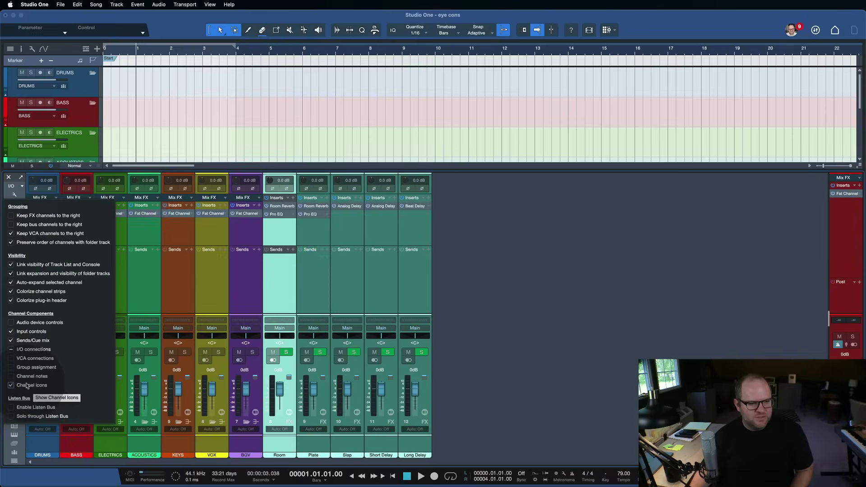
click(156, 429)
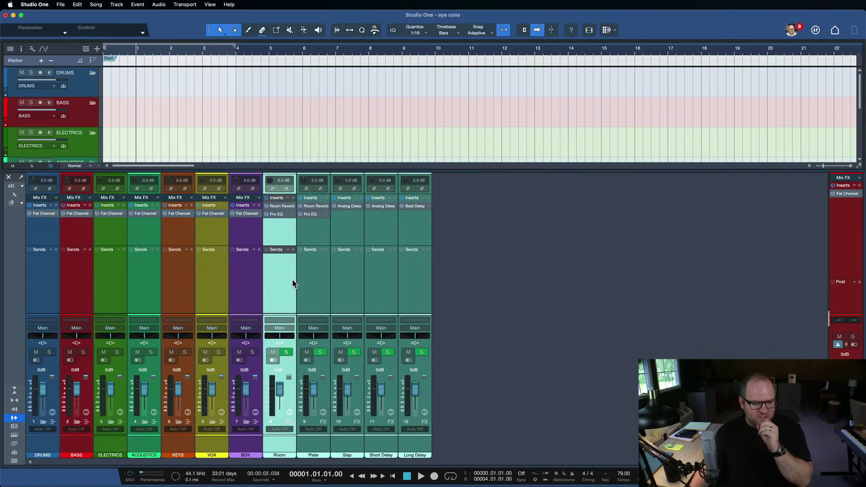
- Toggle the mixer off and on with F3 and select the DRUMS through BGV channels
key(F3)
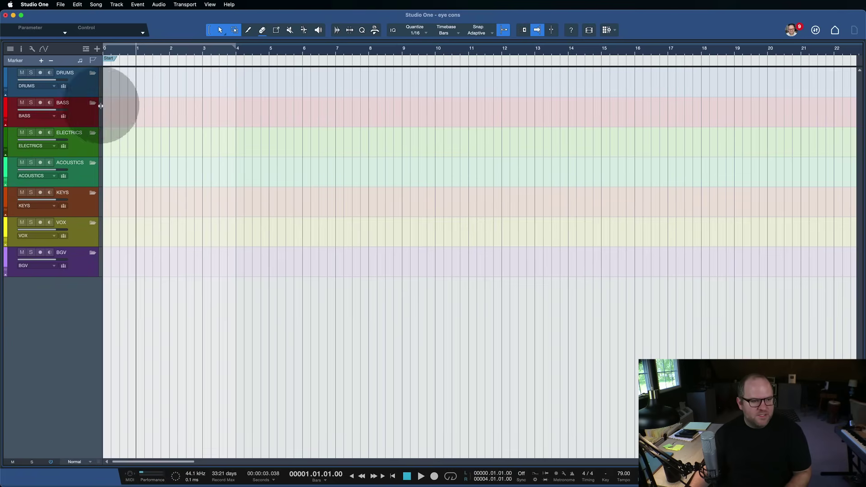
click(88, 92)
shift+click(87, 260)
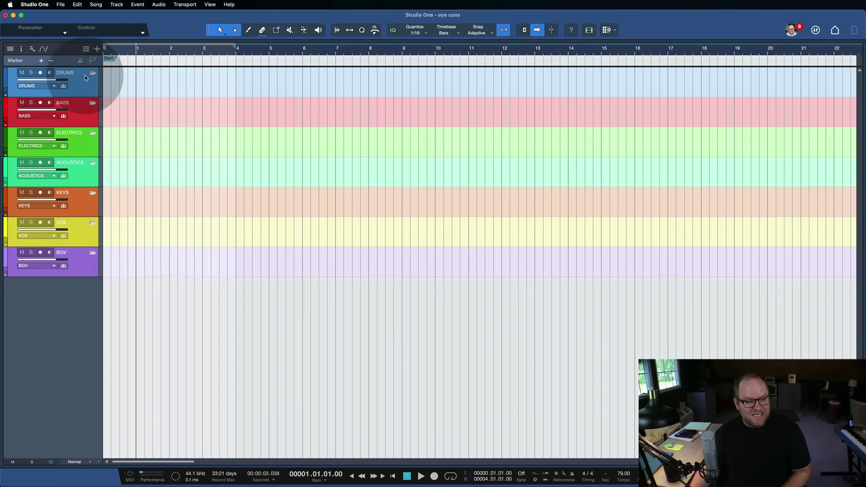
key(F3)
click(43, 271)
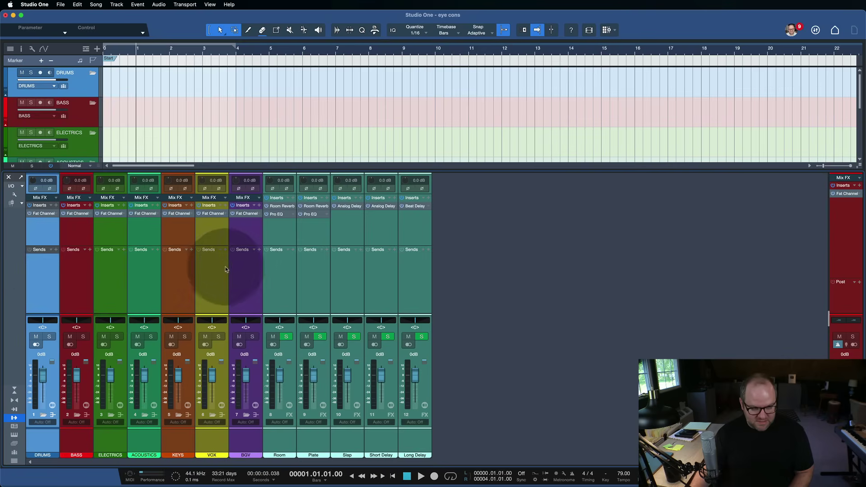
shift+click(239, 274)
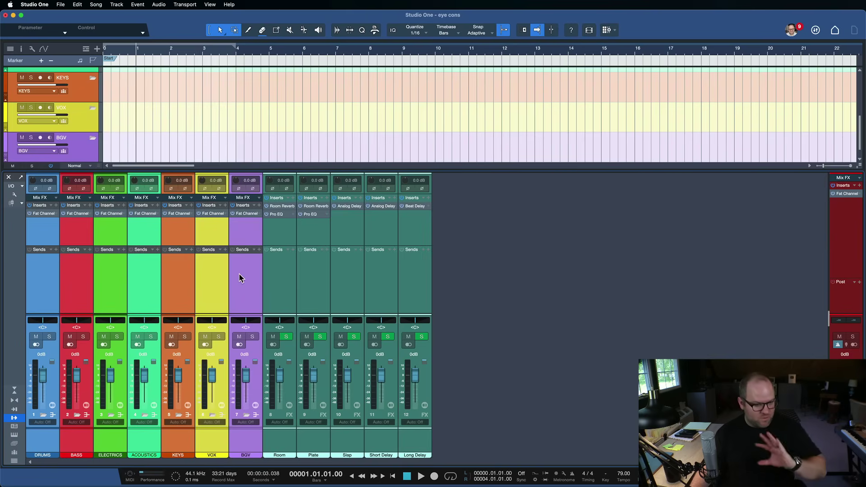
- Select the five FX channels together, from Room through Long Delay
click(281, 282)
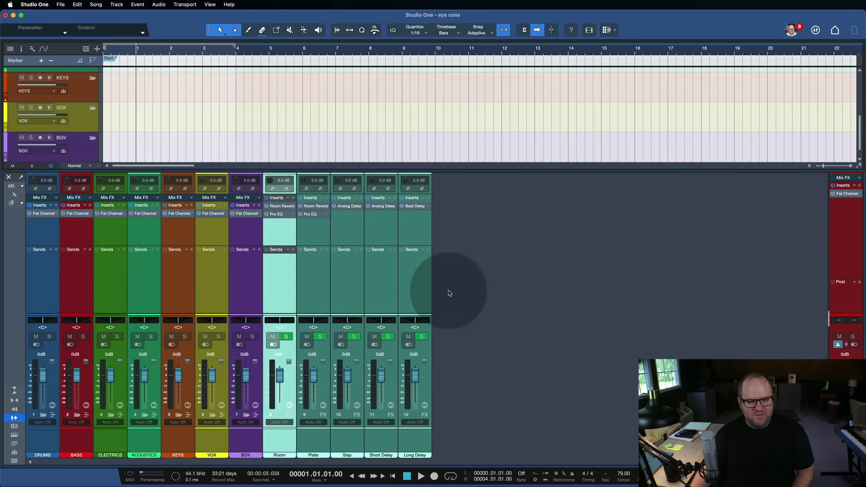
shift+click(421, 290)
click(421, 290)
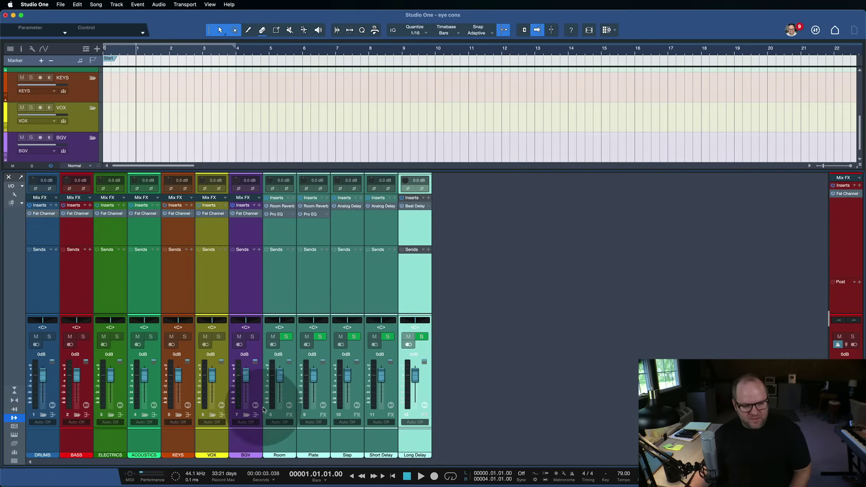
shift+click(280, 290)
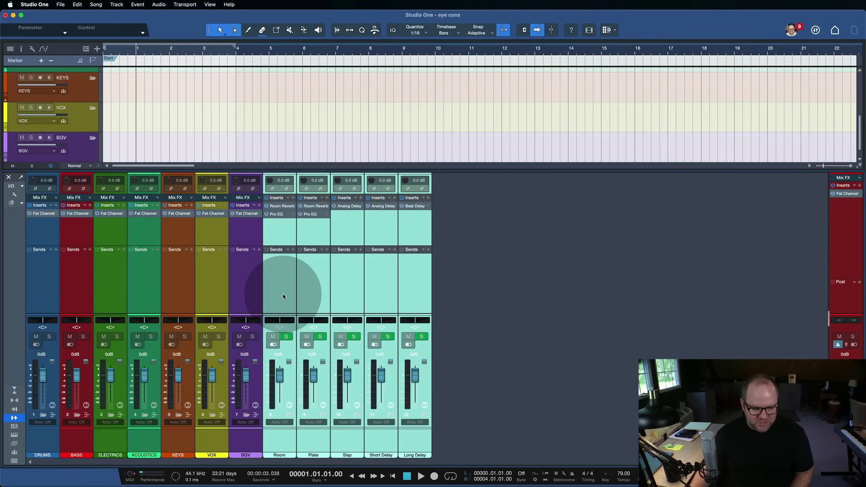
- Pick grey on the colour wheel for the selected Room through Long Delay FX channels
click(291, 459)
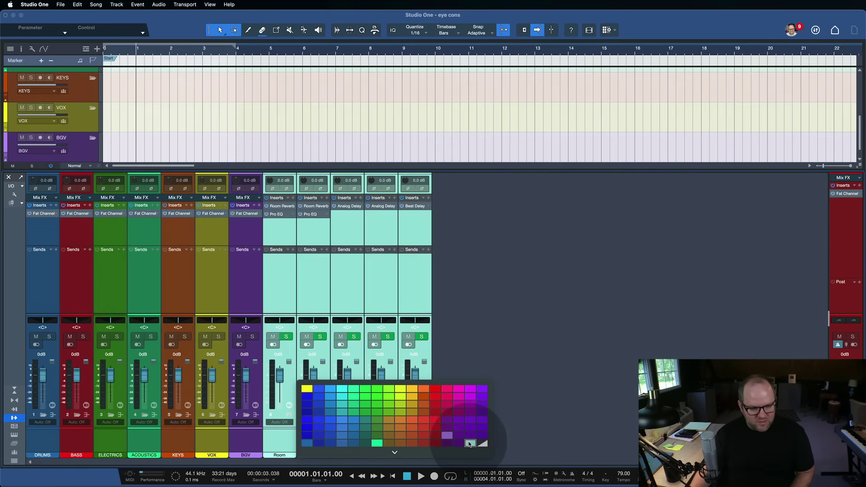
key(Escape)
click(292, 459)
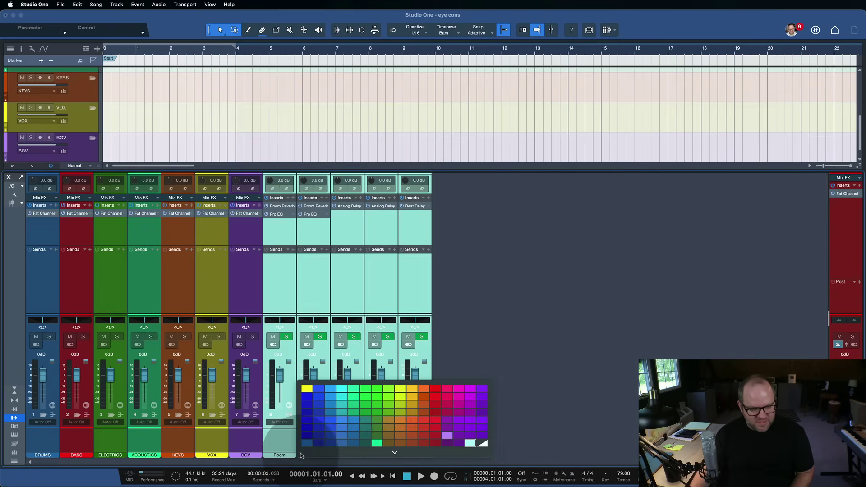
click(395, 451)
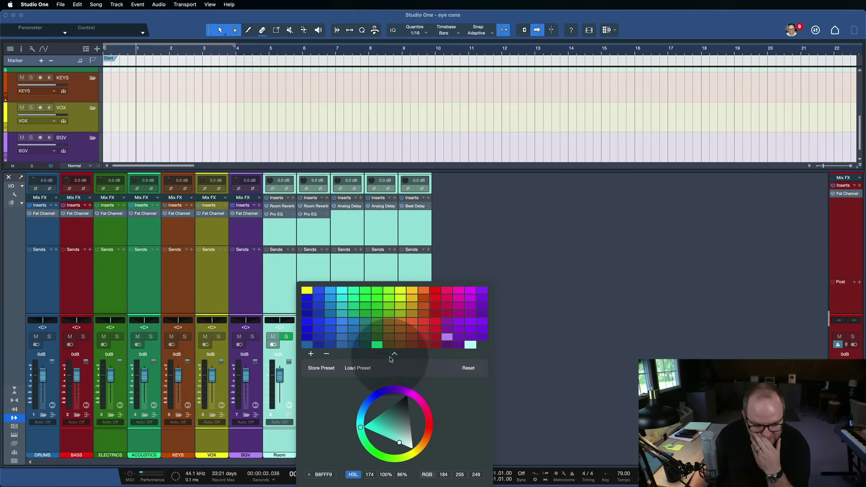
mouse_move(362, 428)
mouse_down()
mouse_move(360, 421)
mouse_move(384, 445)
mouse_move(431, 455)
mouse_move(447, 372)
mouse_up()
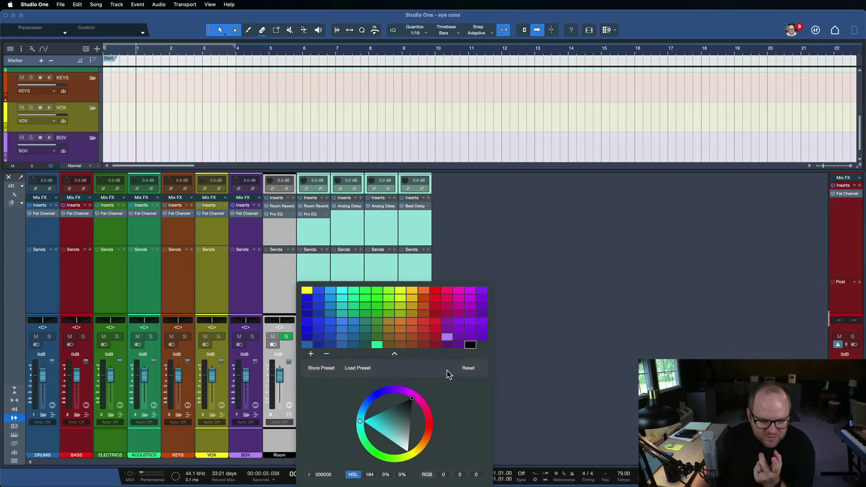
click(447, 372)
click(149, 252)
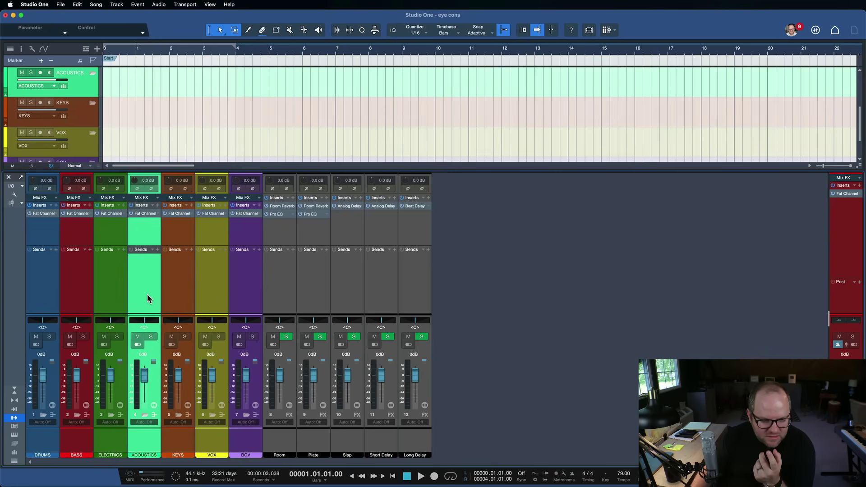
click(247, 280)
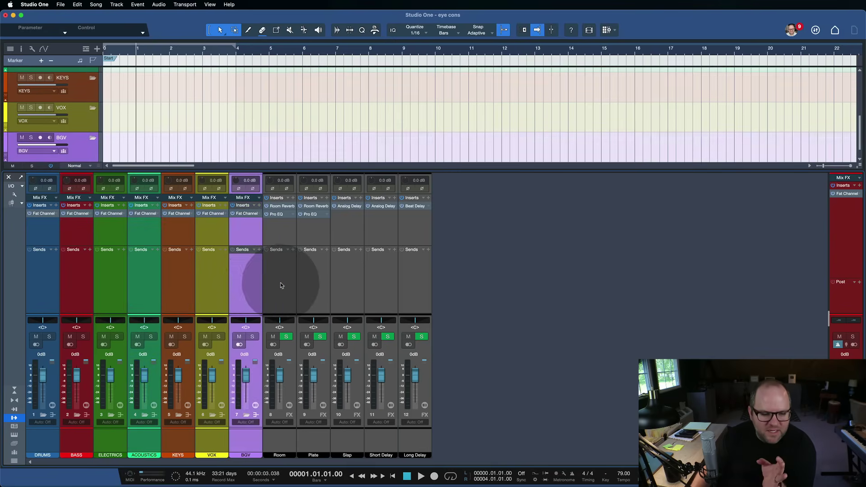
click(281, 284)
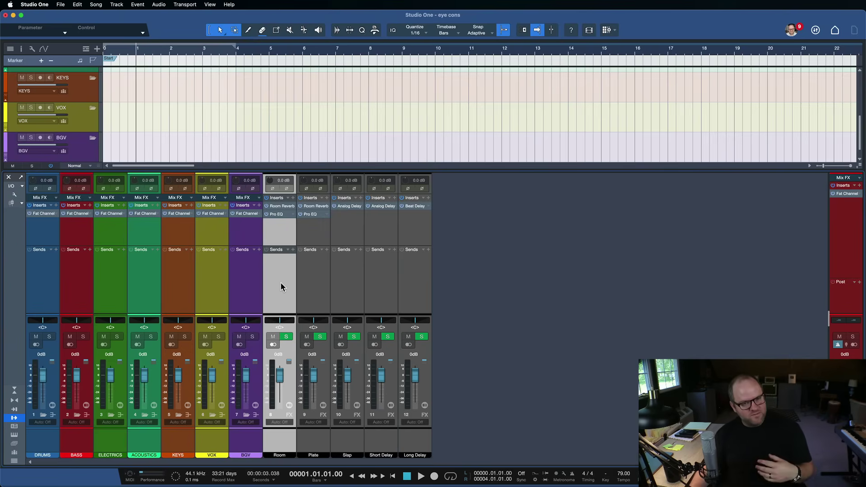
- Set the ELECTRICS channel colour to dark green (002802) using the colour wheel
click(126, 287)
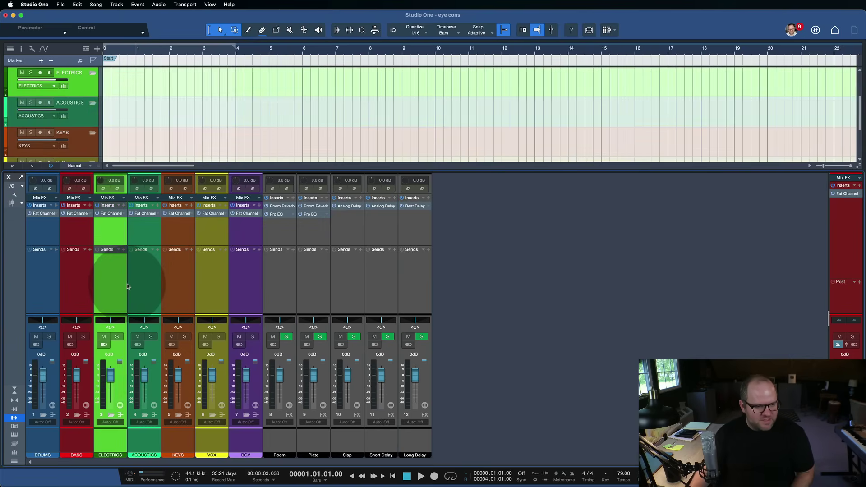
click(77, 286)
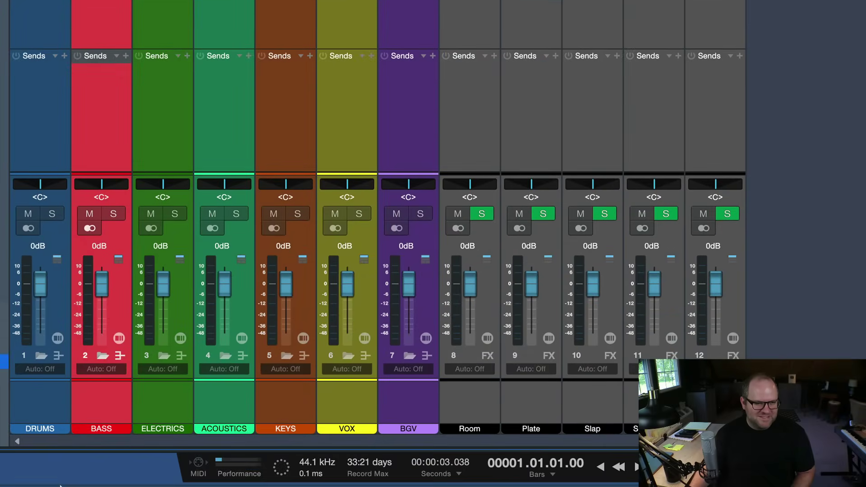
click(189, 430)
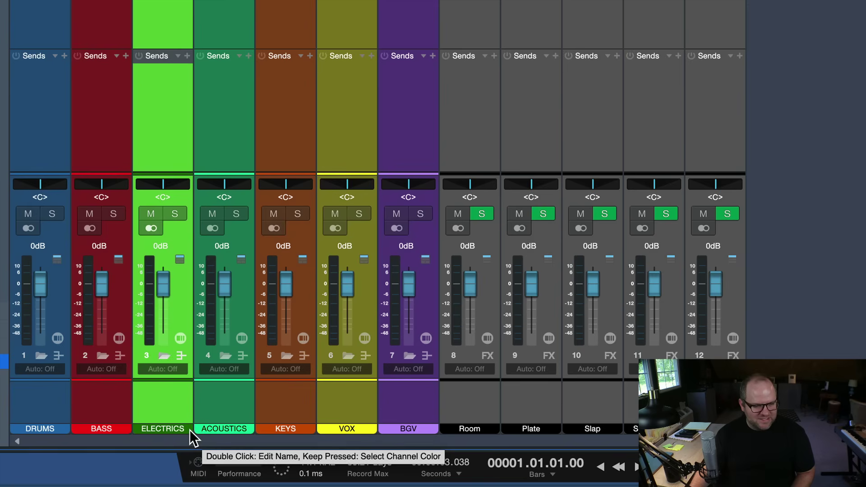
drag(189, 429, 302, 365)
click(371, 424)
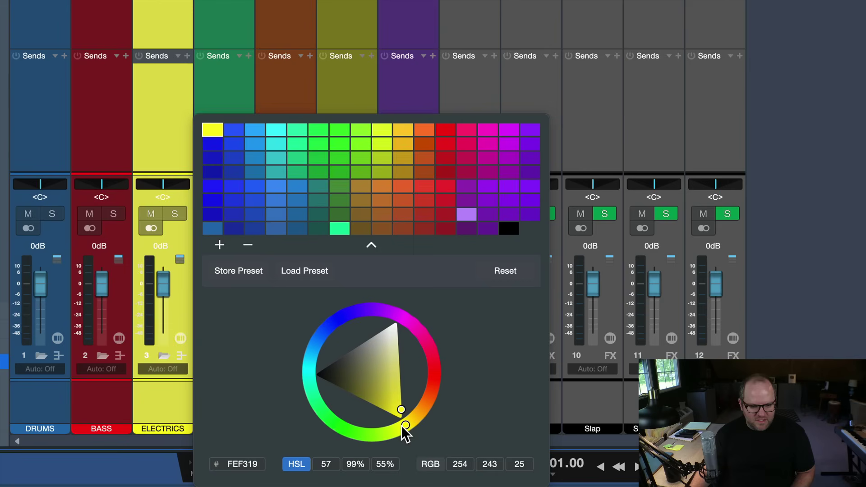
drag(405, 433, 343, 335)
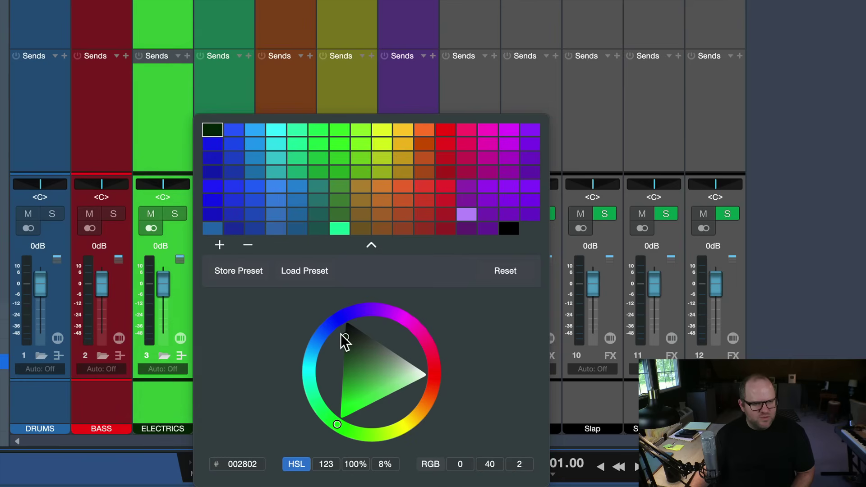
click(135, 142)
- Select BASS and ACOUSTICS, leaving the ACOUSTICS colour unchanged
click(123, 145)
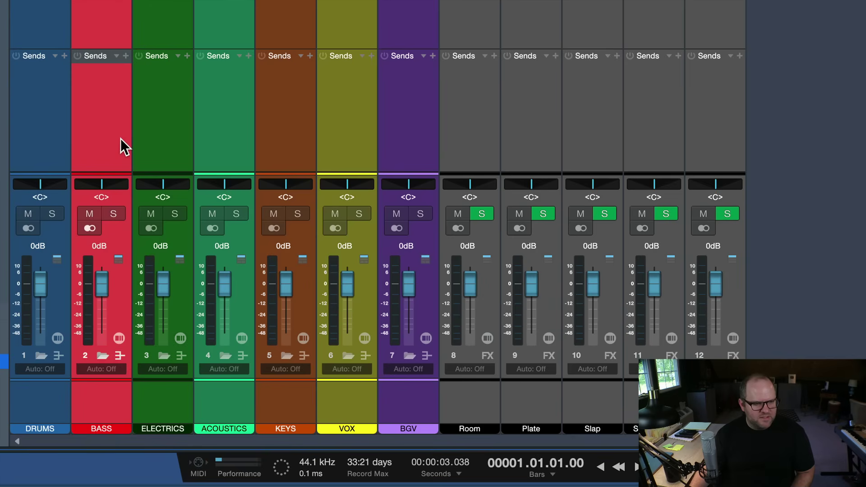
click(229, 140)
click(248, 427)
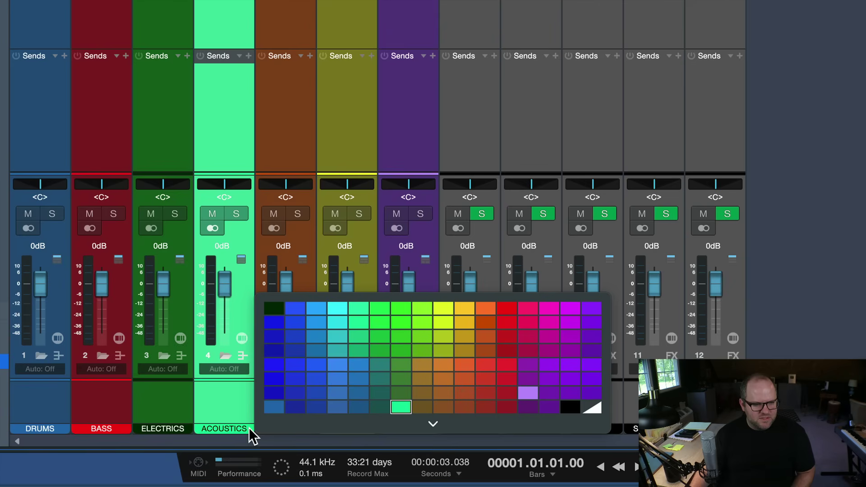
click(135, 161)
click(119, 154)
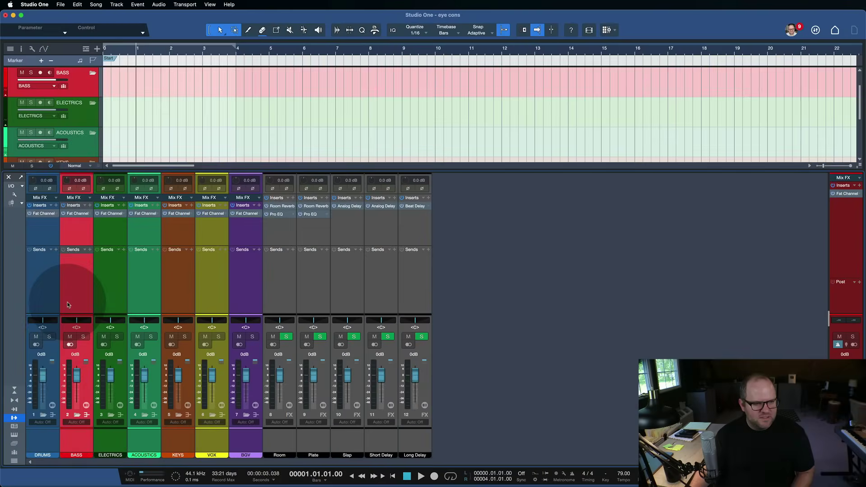
click(41, 155)
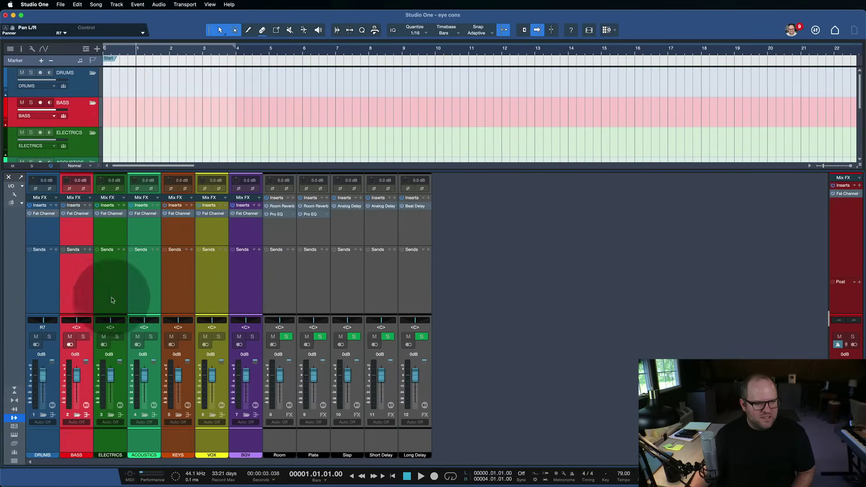
- Select the Room, BGV, VOX, KEYS and DRUMS channels, then save the song
click(281, 287)
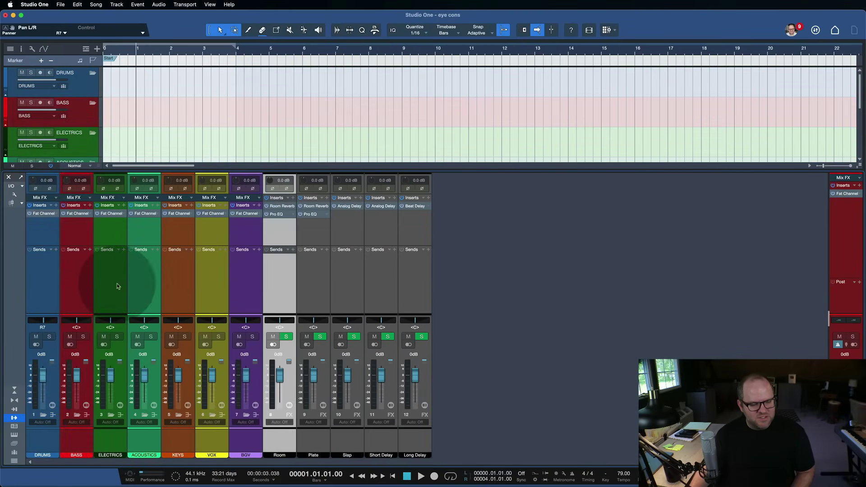
click(240, 283)
click(212, 283)
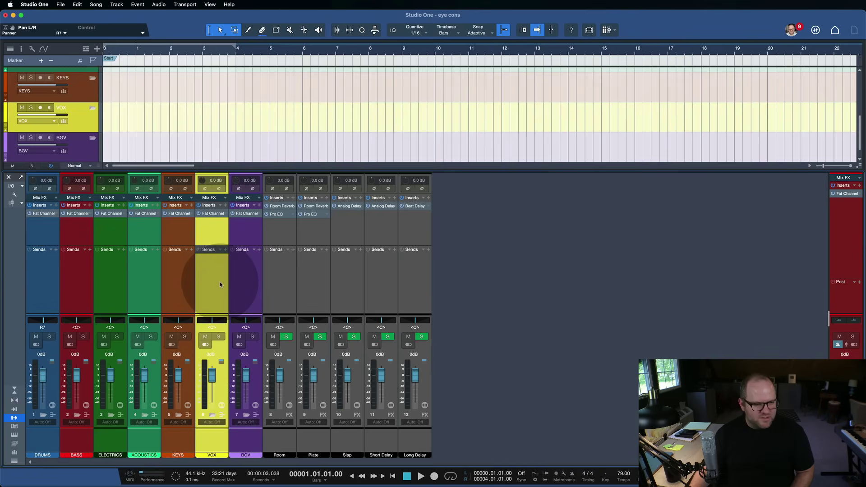
click(178, 283)
click(47, 293)
key(super+s)
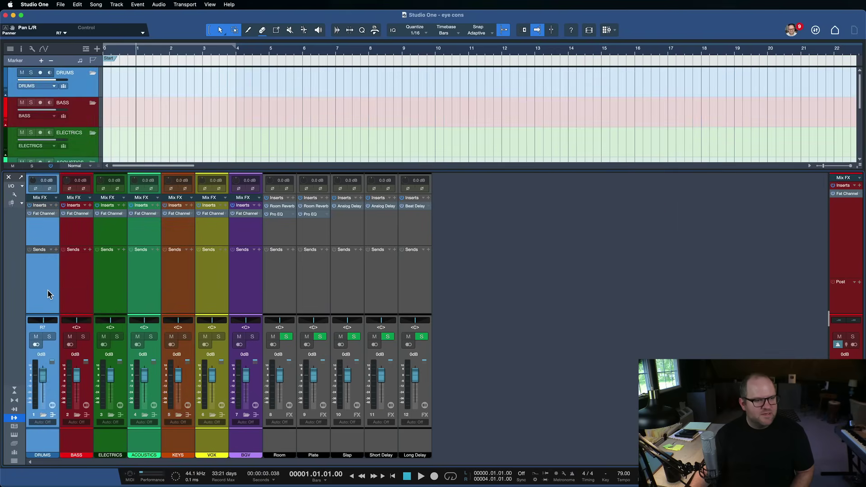
click(63, 287)
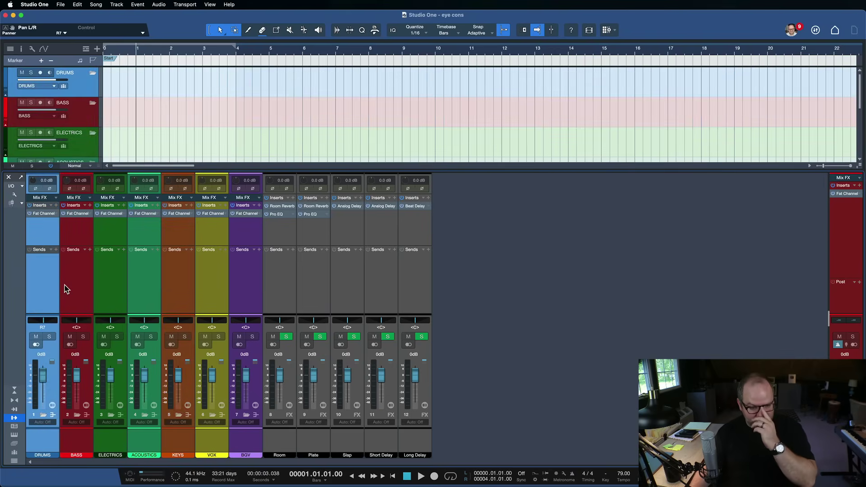
click(65, 448)
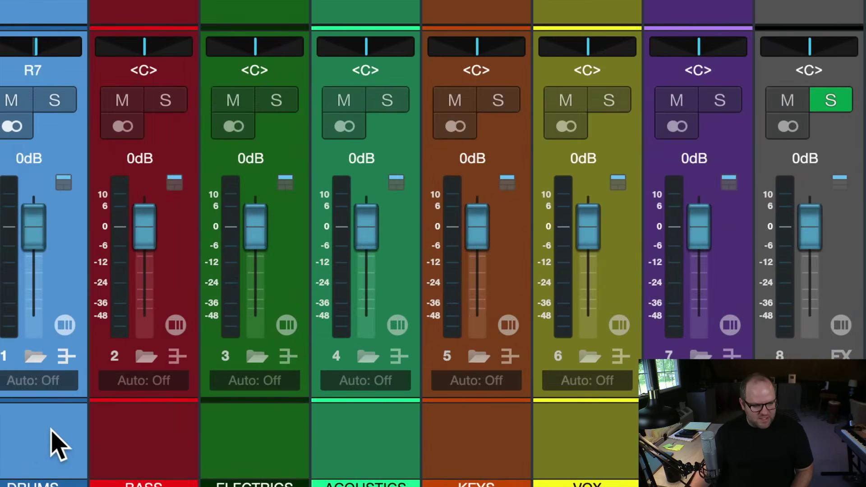
click(43, 433)
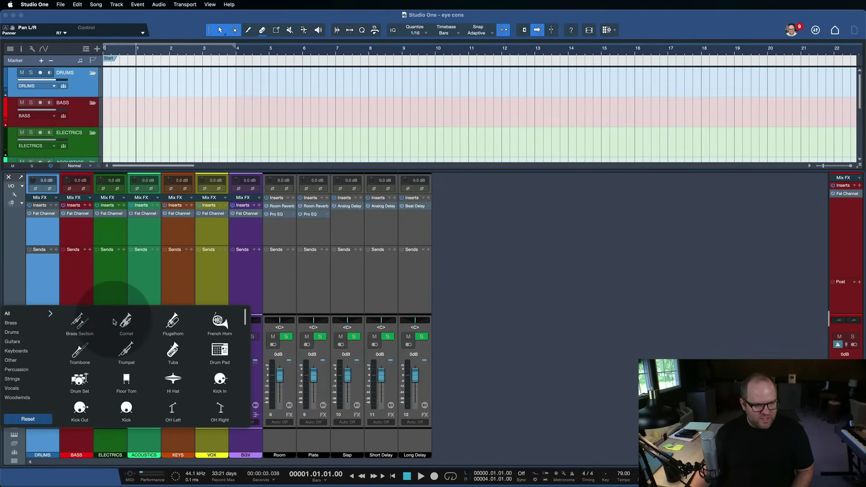
scroll(115, 323, down, 5)
scroll(115, 323, down, 10)
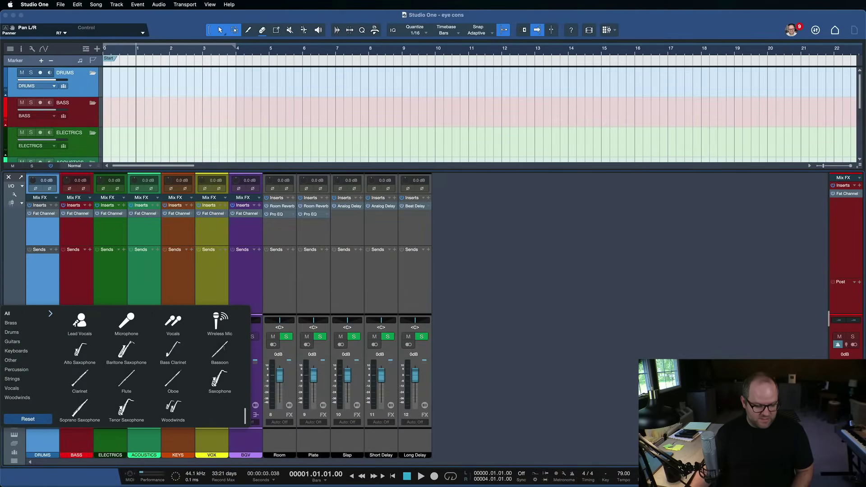
scroll(95, 389, up, 8)
scroll(92, 391, up, 5)
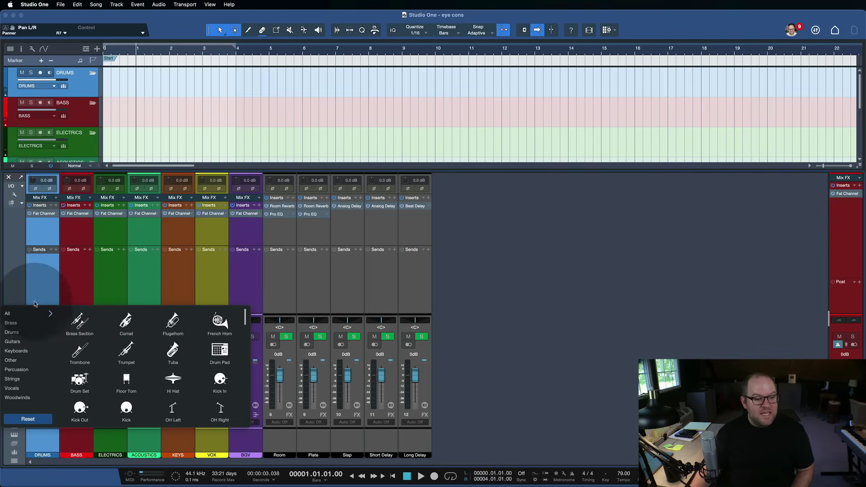
click(41, 282)
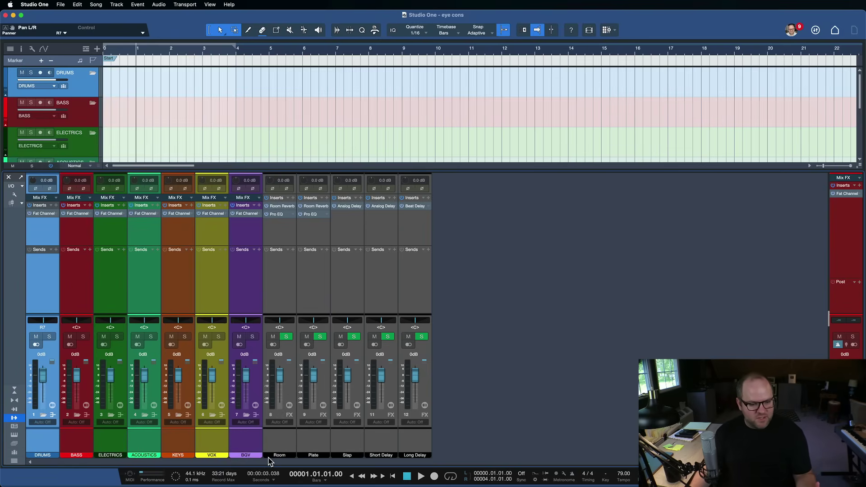
click(126, 295)
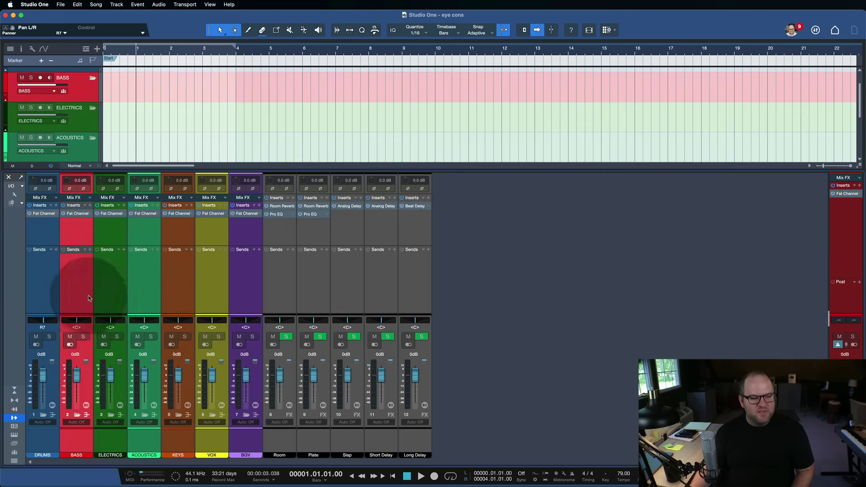
click(48, 298)
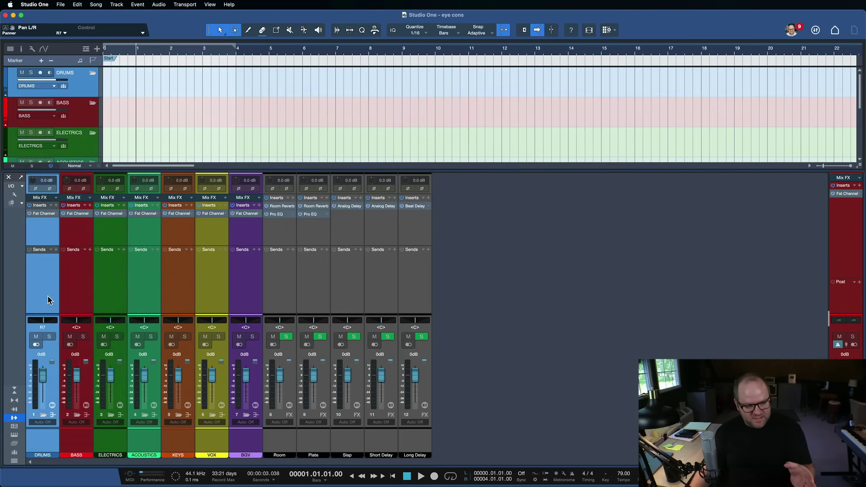
click(80, 338)
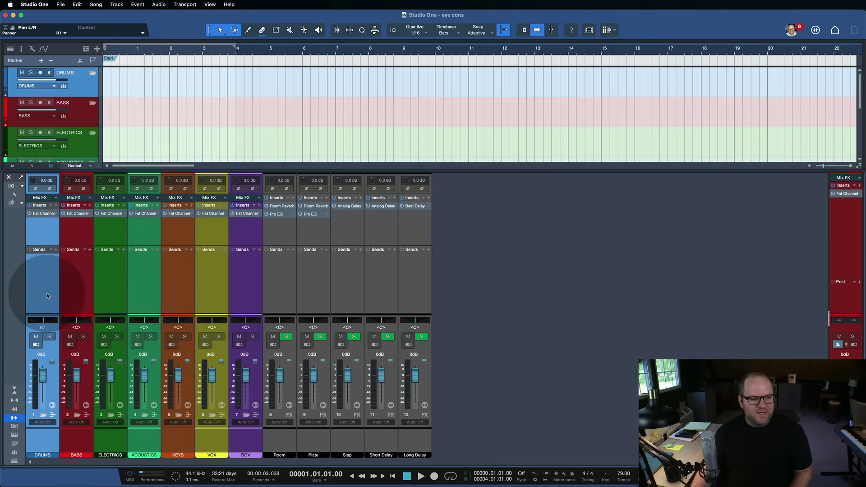
- Assign the Drum Set icon to the DRUMS channel
key(F3)
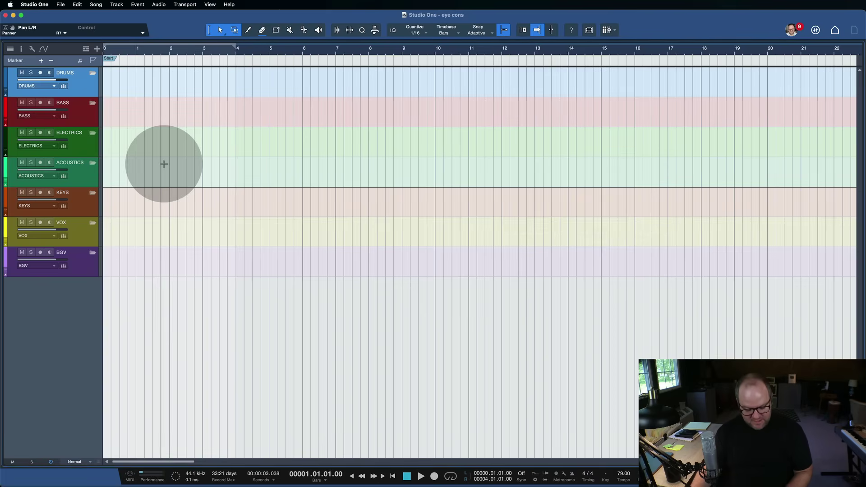
key(F3)
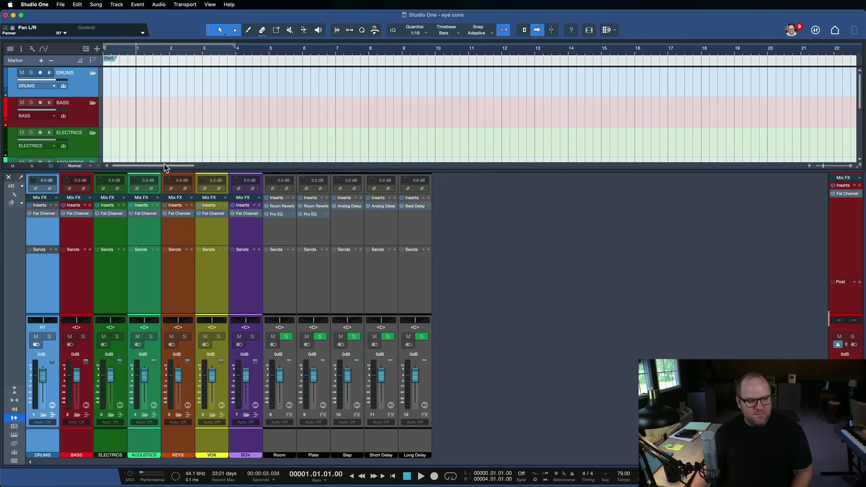
click(47, 444)
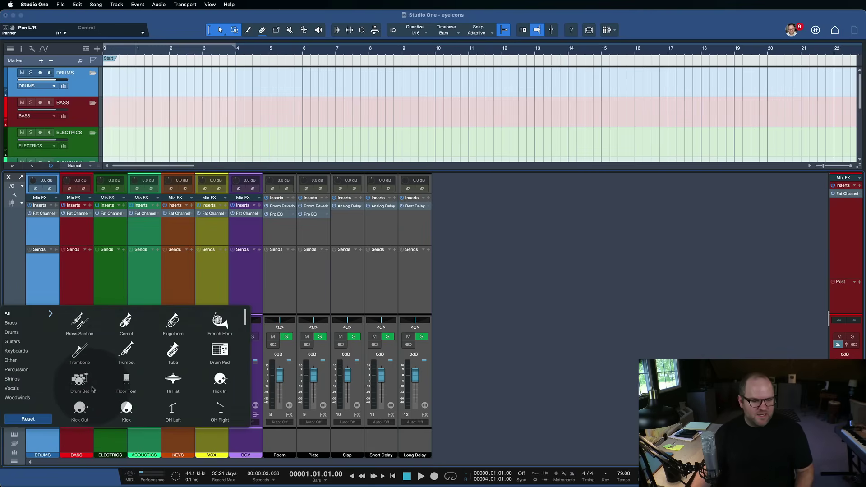
scroll(92, 389, down, 2)
click(82, 371)
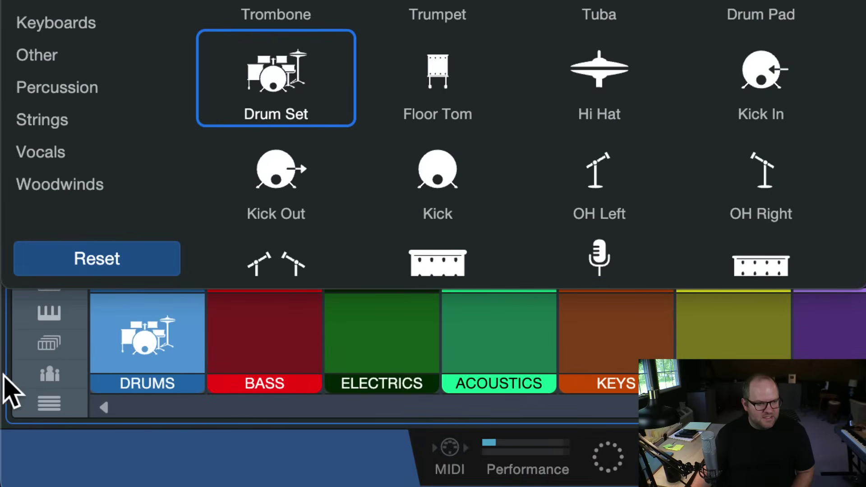
click(257, 358)
click(264, 349)
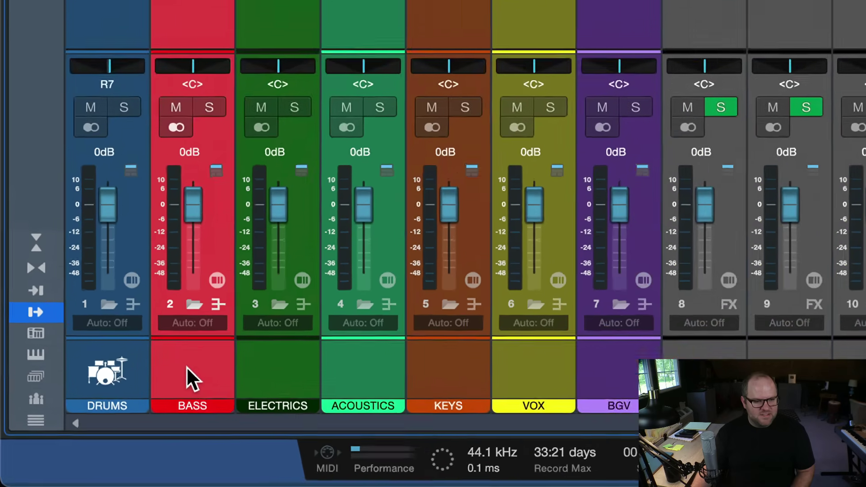
click(263, 350)
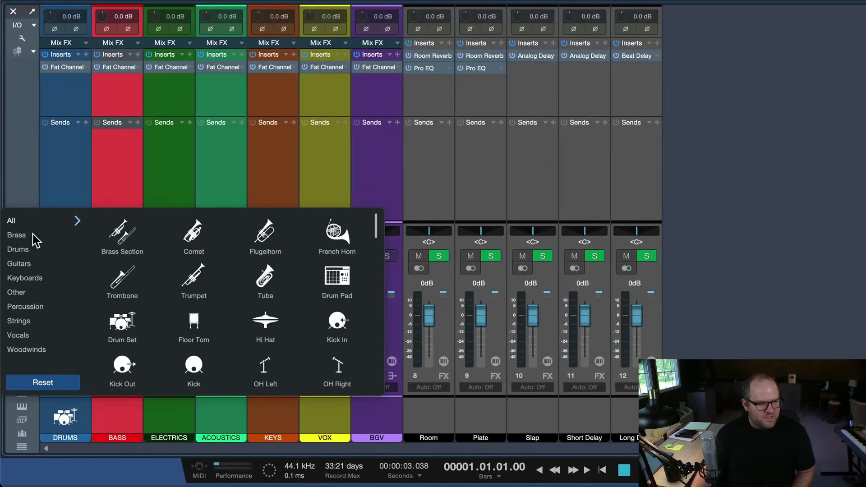
- Give the BASS channel the Bass icon from the Guitars category
click(18, 263)
click(18, 293)
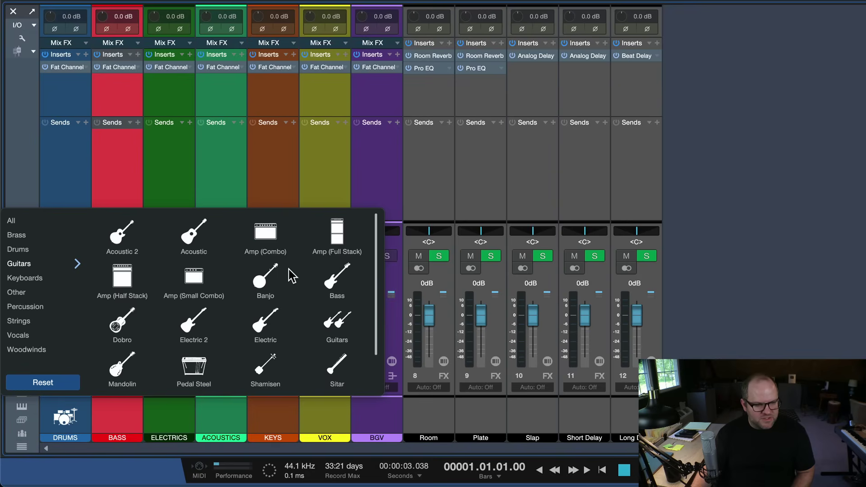
scroll(289, 276, down, 1)
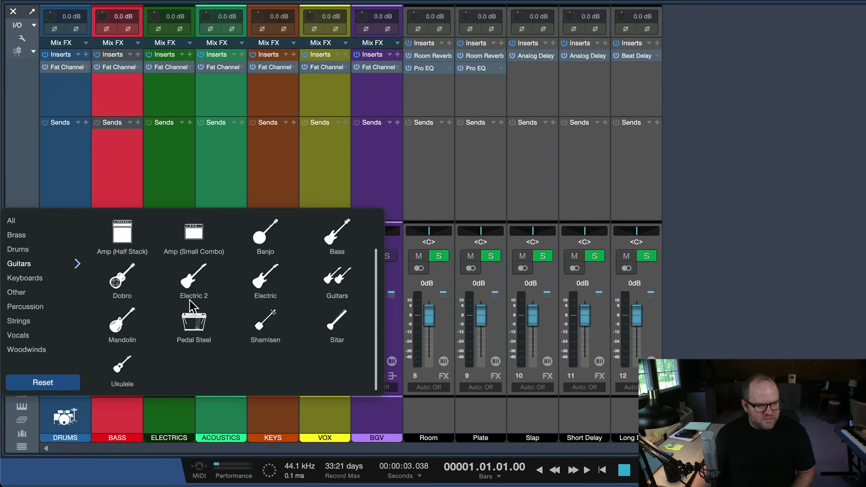
scroll(228, 348, up, 1)
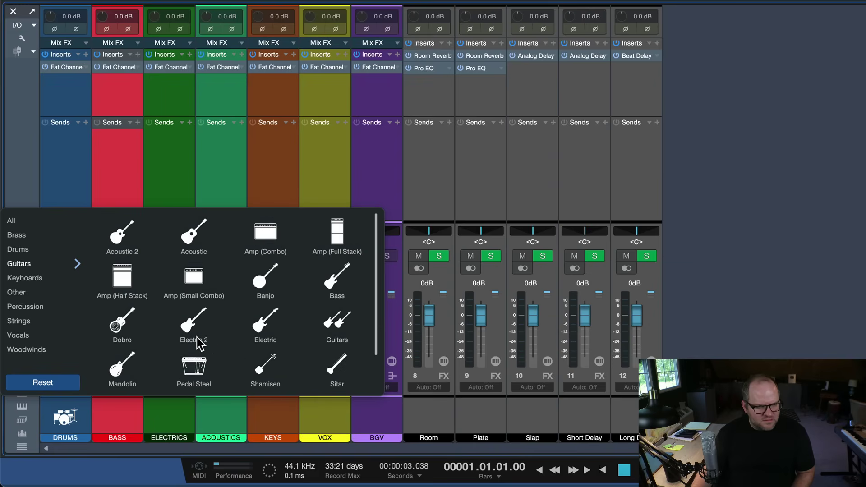
click(339, 283)
click(201, 425)
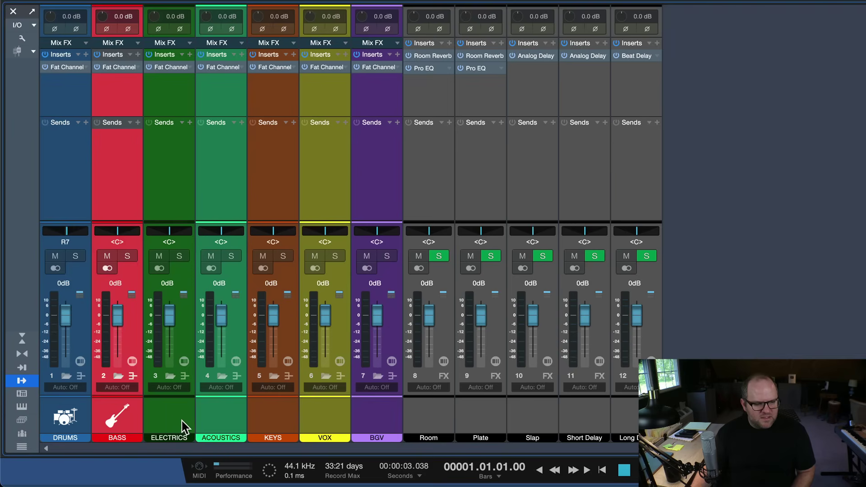
- Give the ELECTRICS channel the two-guitar Guitars icon
click(169, 415)
click(169, 415)
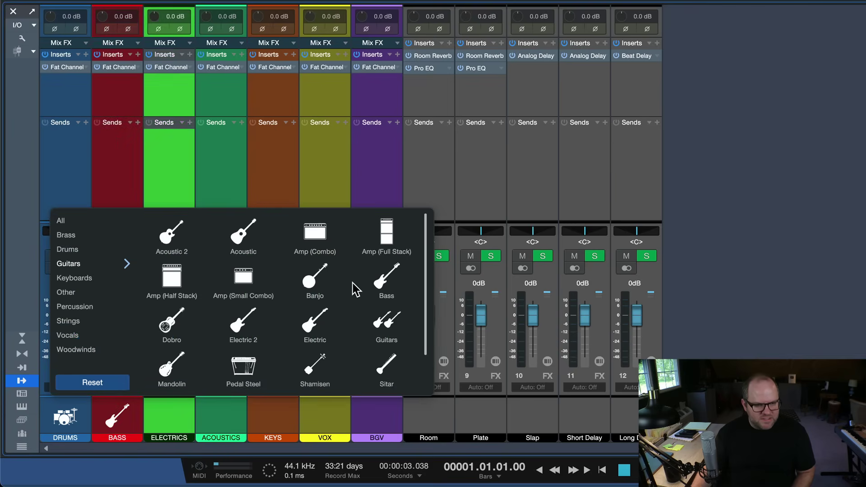
scroll(230, 311, down, 1)
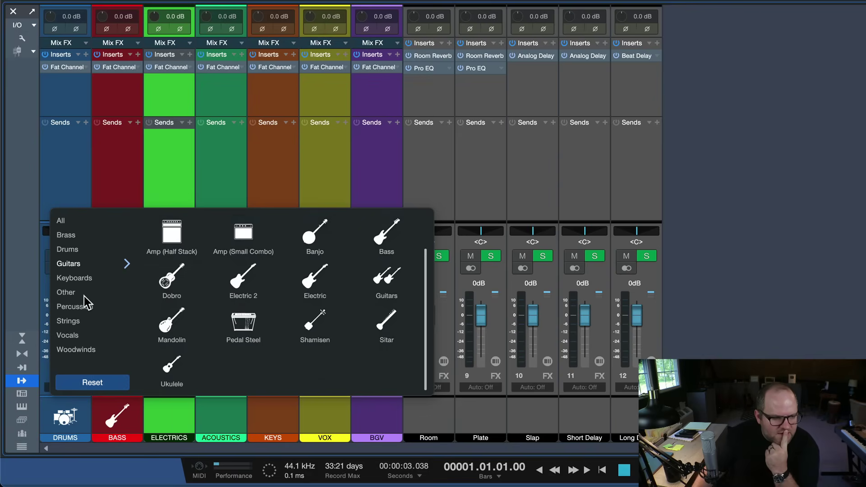
scroll(354, 347, up, 1)
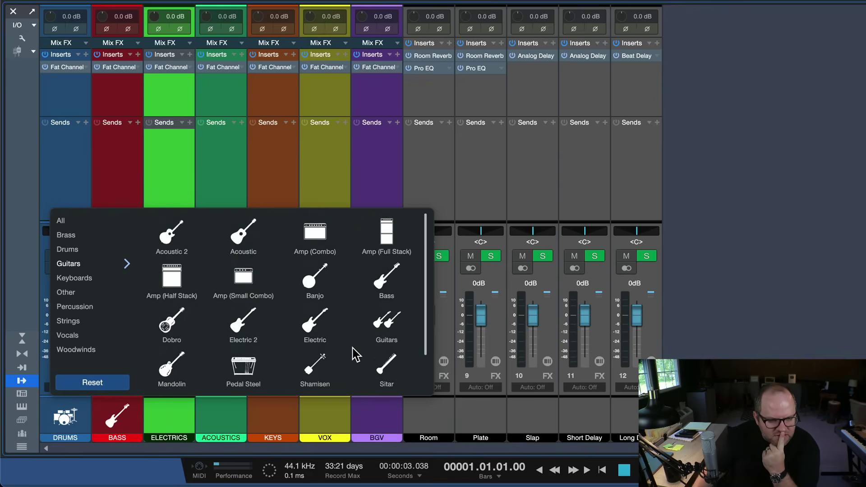
click(388, 325)
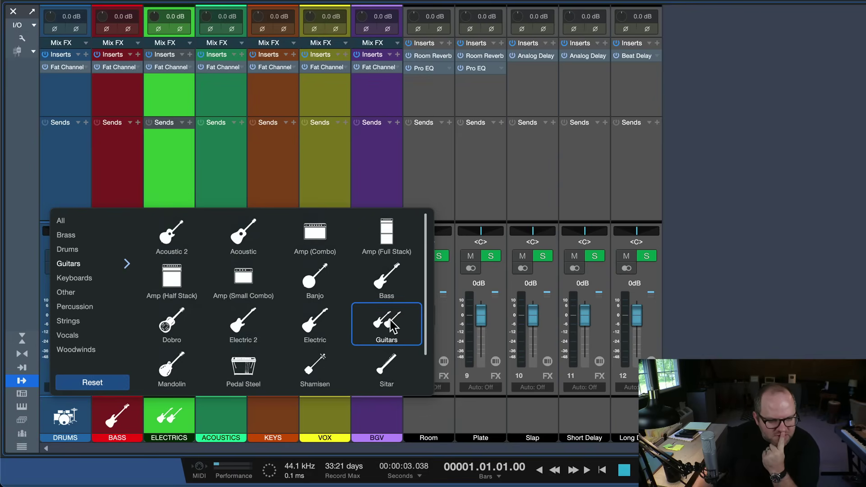
- Give the ACOUSTICS channel the Acoustic guitar icon
click(219, 416)
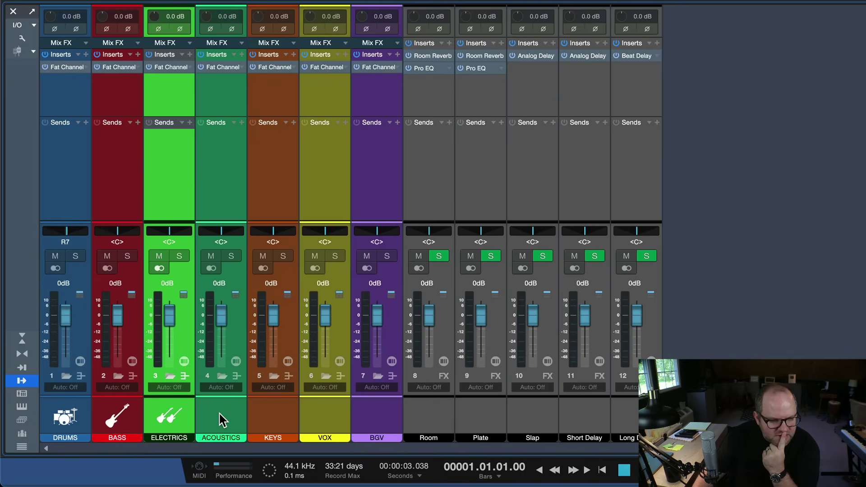
click(218, 418)
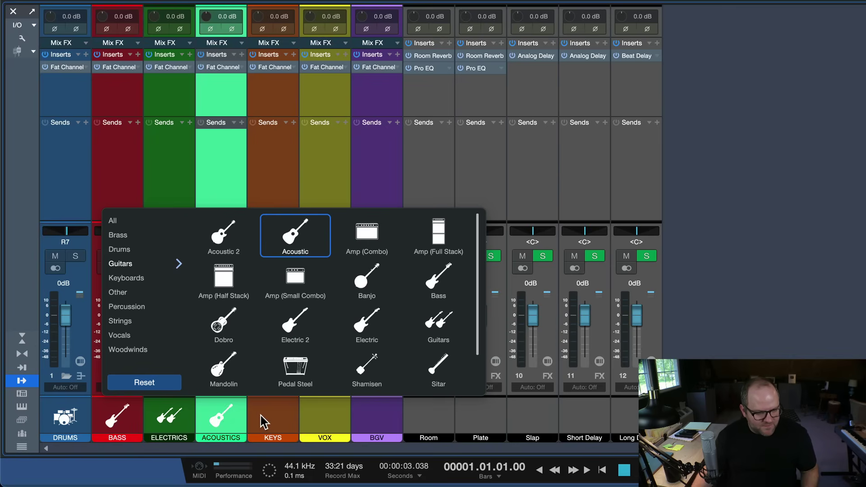
click(212, 412)
click(213, 414)
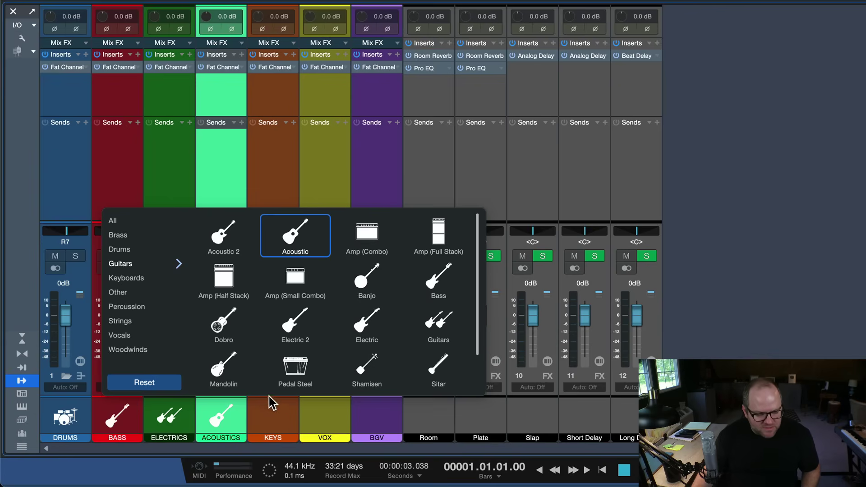
click(275, 412)
- Give the KEYS channel the Keys icon from the keyboard category
click(267, 417)
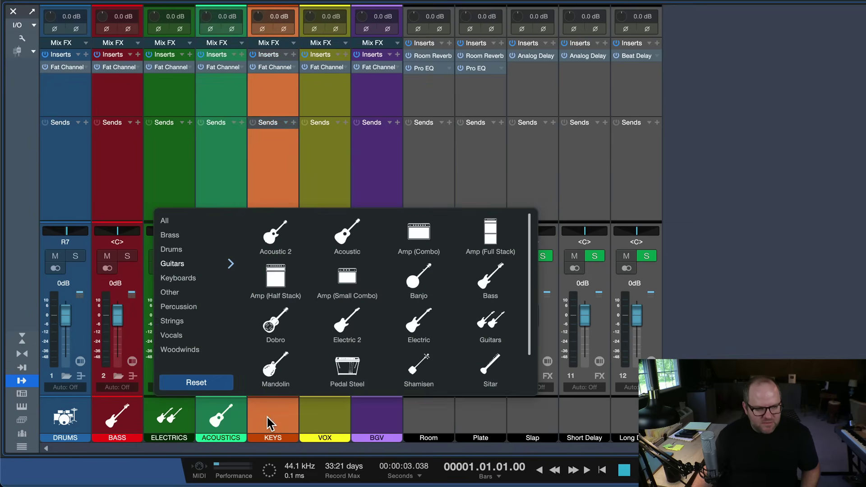
click(190, 281)
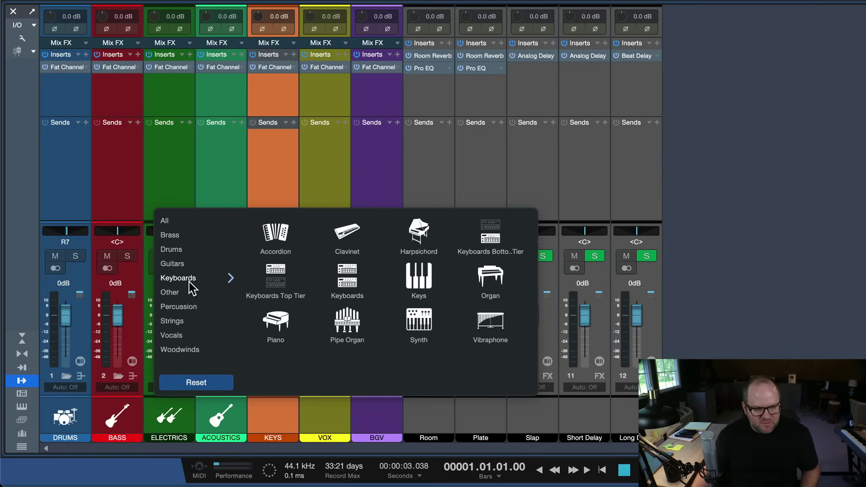
click(417, 283)
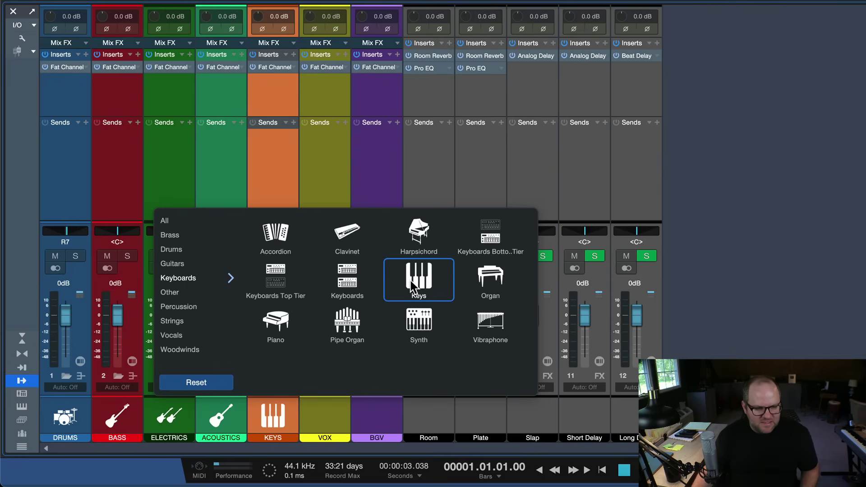
- Give the VOX channel the Microphone icon from the Vocals category
click(322, 429)
click(320, 414)
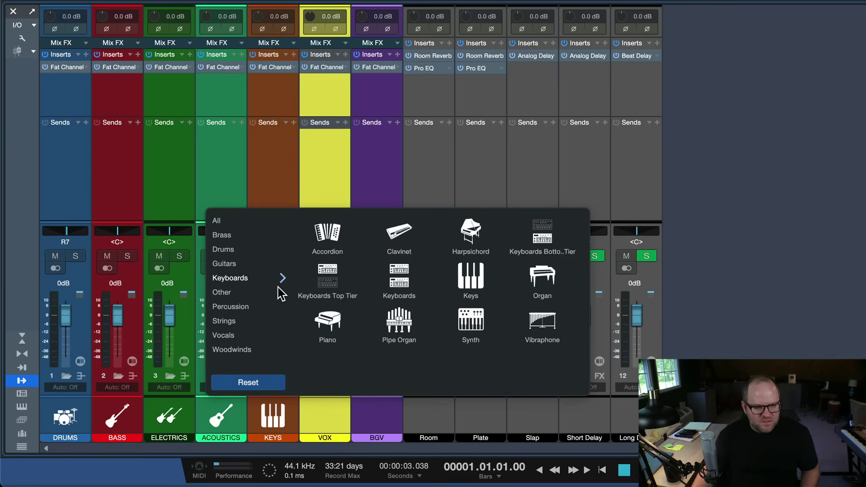
click(236, 336)
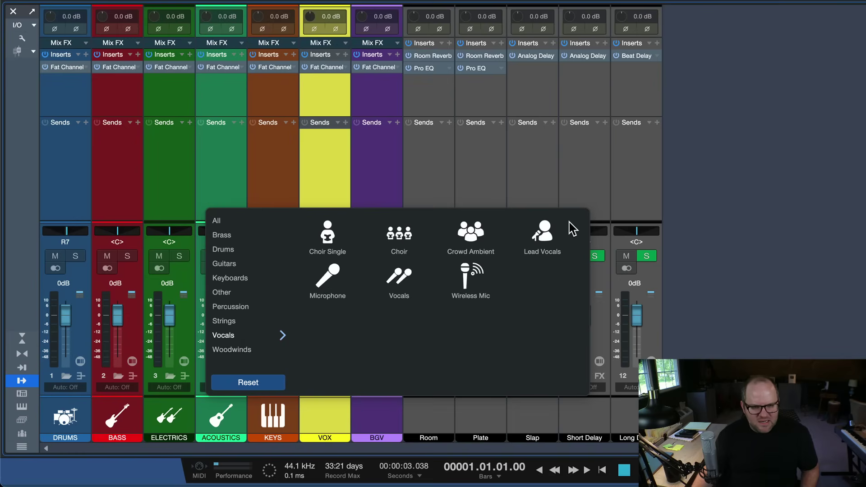
click(332, 285)
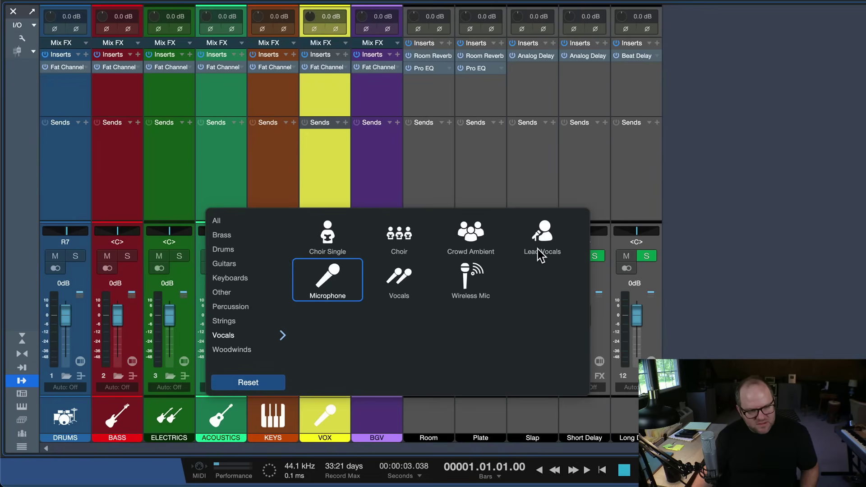
click(371, 425)
- Give the BGV channel the Crowd Ambient icon
click(372, 423)
click(372, 423)
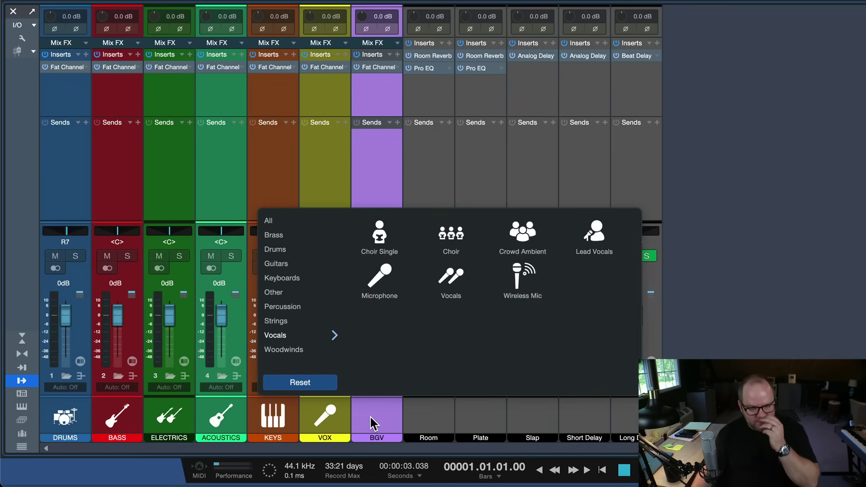
click(515, 237)
click(422, 404)
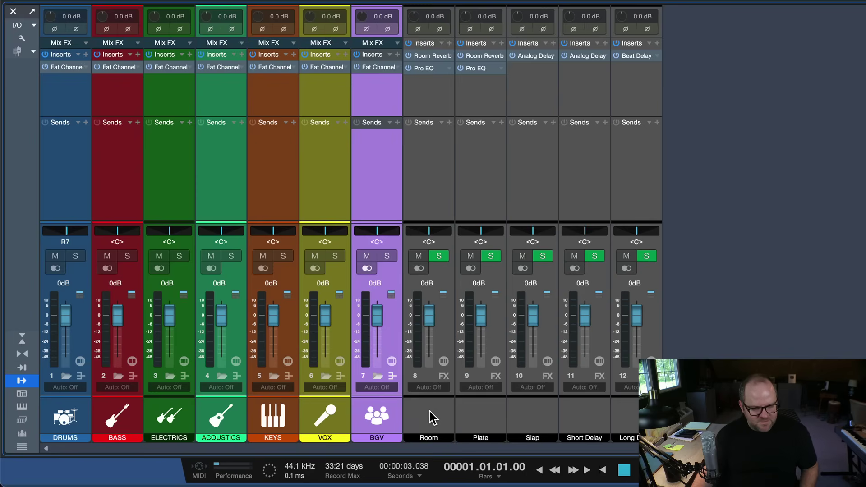
key(Right)
key(Right)
key(Right)
key(Right)
key(Right)
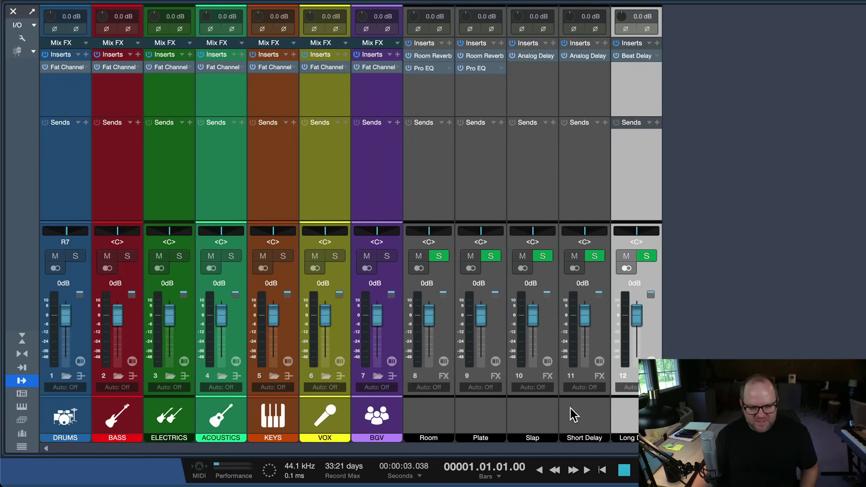
- Select the Room through Long Delay FX channels and dismiss their icon picker unchanged
click(429, 421)
shift+click(627, 191)
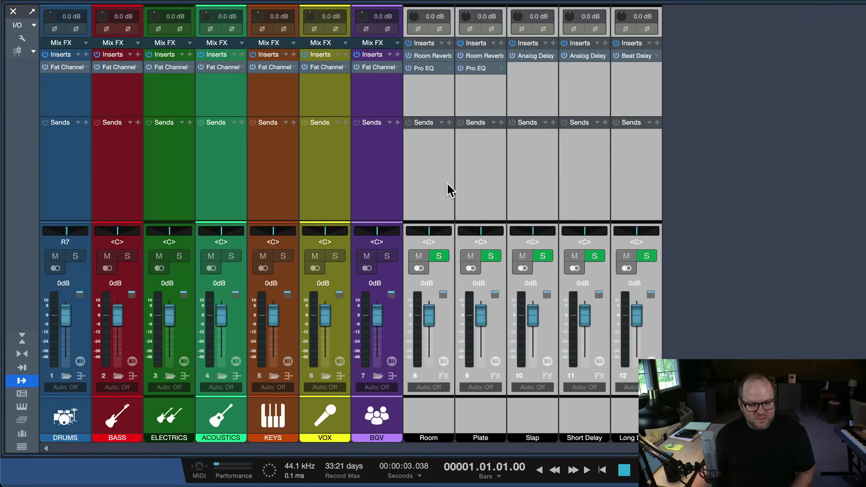
click(448, 415)
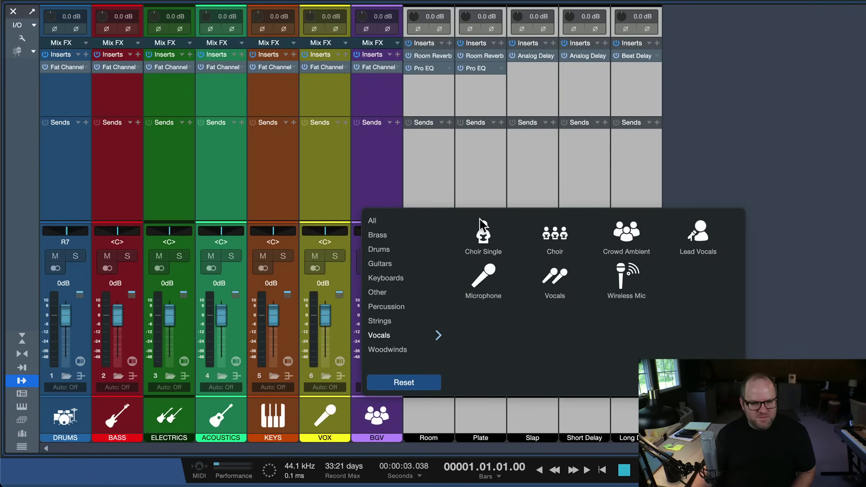
click(482, 200)
click(432, 207)
click(385, 202)
click(418, 201)
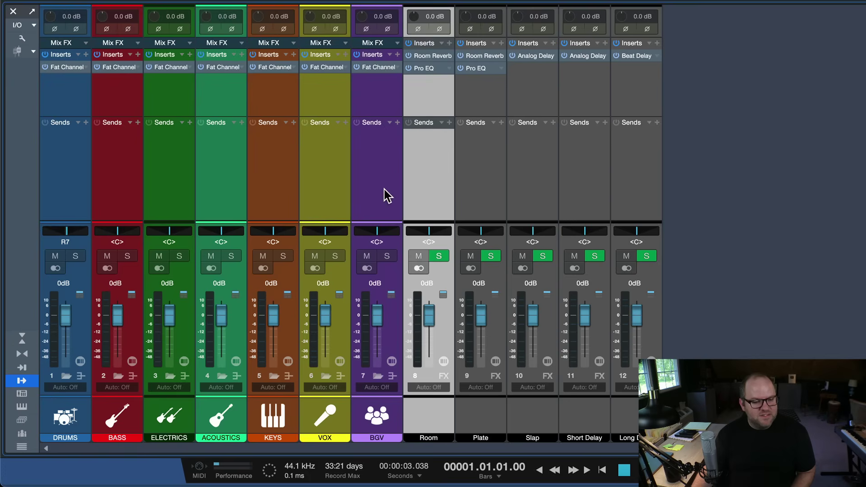
click(379, 195)
click(449, 191)
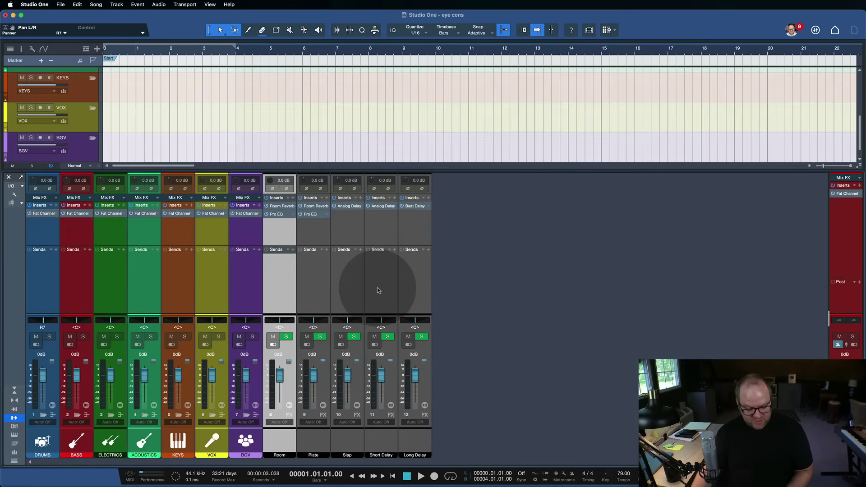
- Re-dock the mixer with F3 and reset the DRUMS pan from R7 to centre
key(F3)
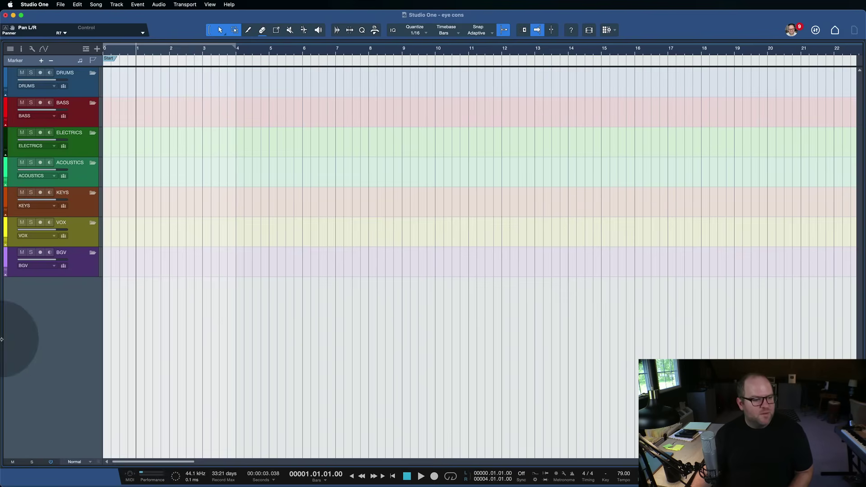
key(F3)
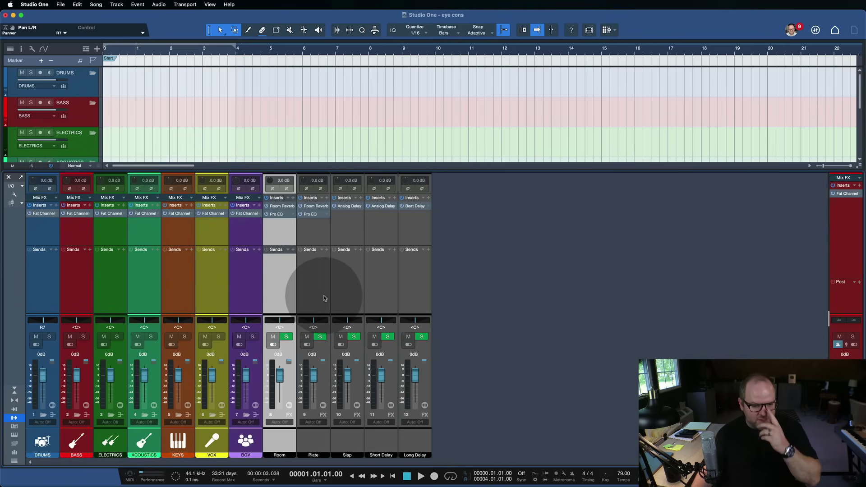
click(43, 290)
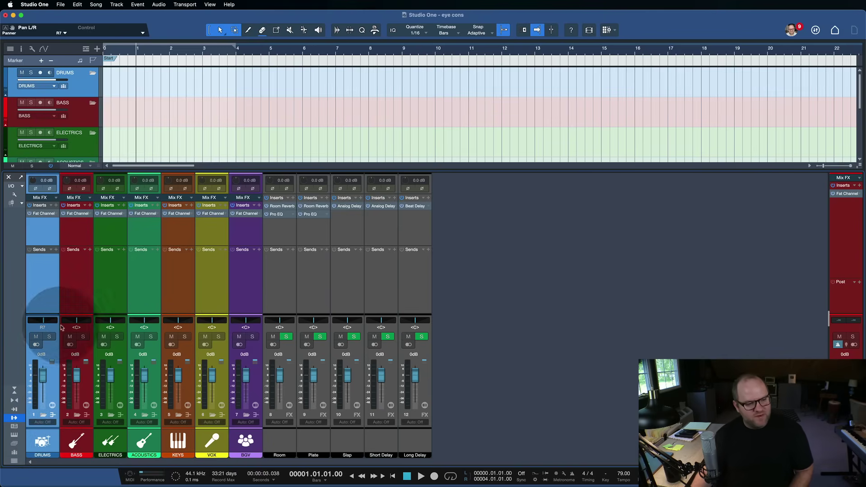
alt+click(45, 320)
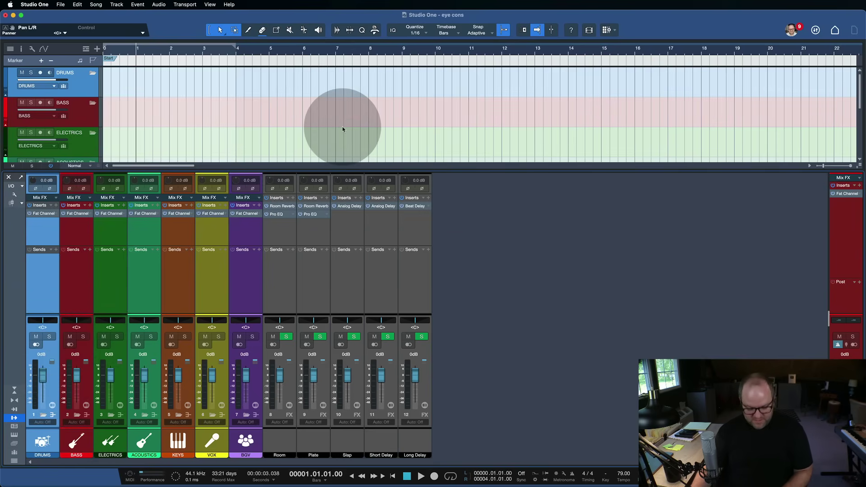
- With BGV selected, add 30 mono audio tracks named AUDIO via Add Tracks (T)
key(F3)
click(88, 269)
key(t)
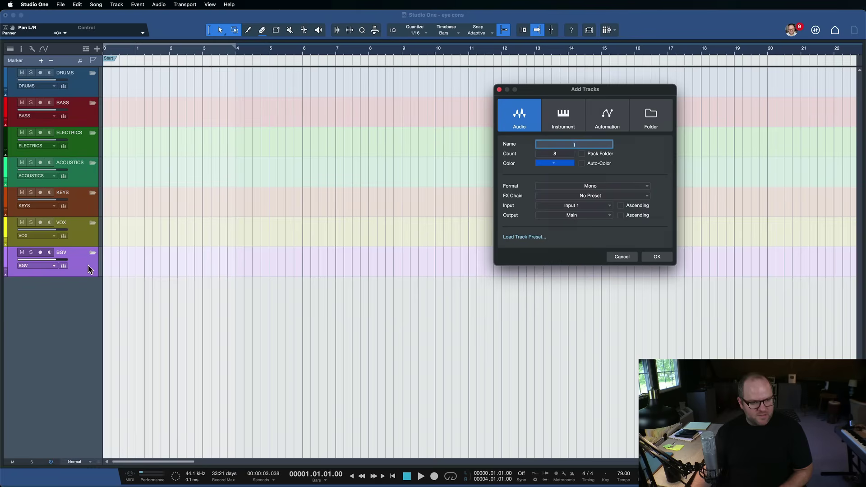
key(BackSpace)
text(30)
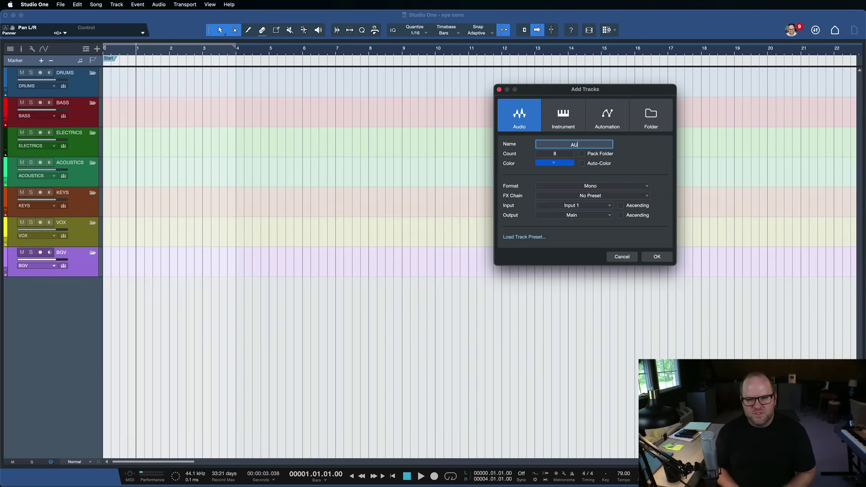
key(Tab)
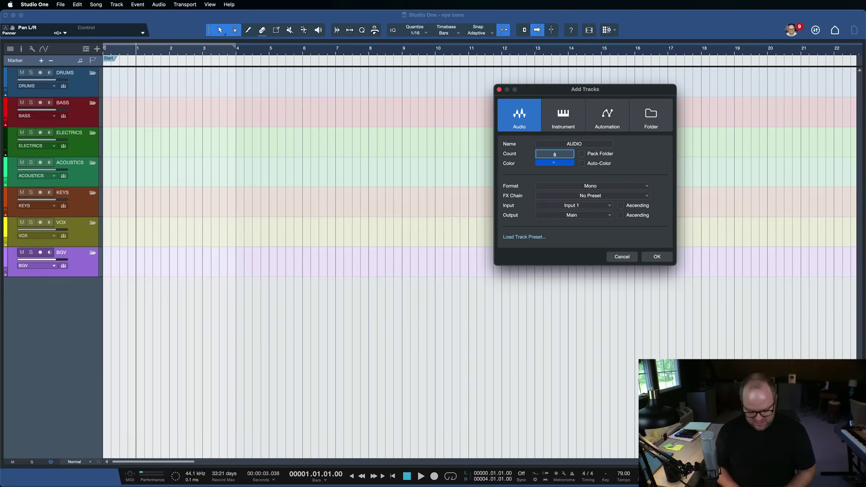
click(660, 258)
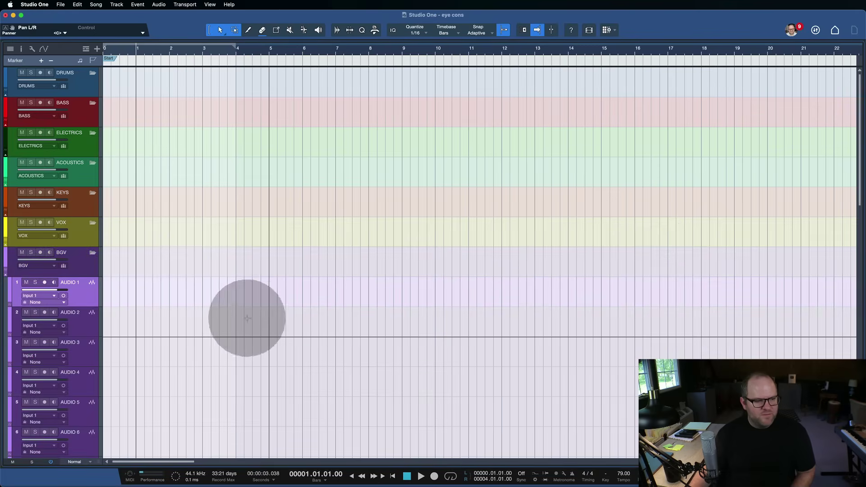
scroll(149, 306, down, 3)
scroll(152, 302, up, 5)
scroll(152, 301, down, 5)
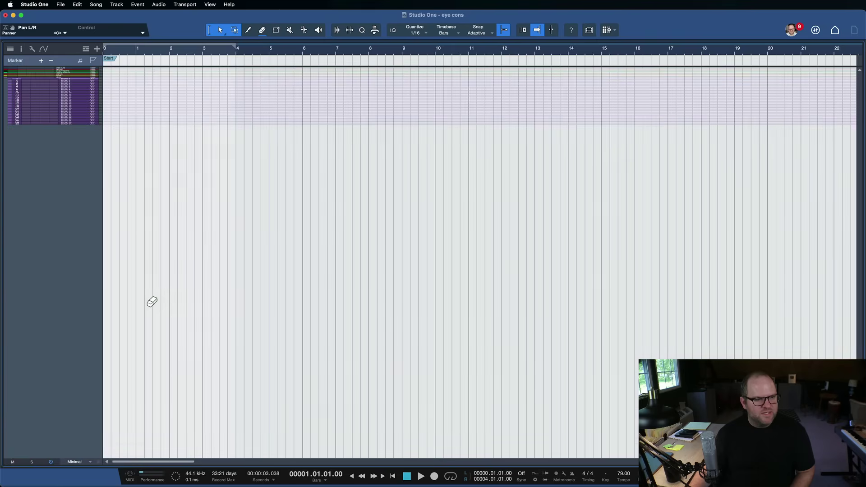
scroll(152, 302, up, 2)
scroll(148, 195, up, 3)
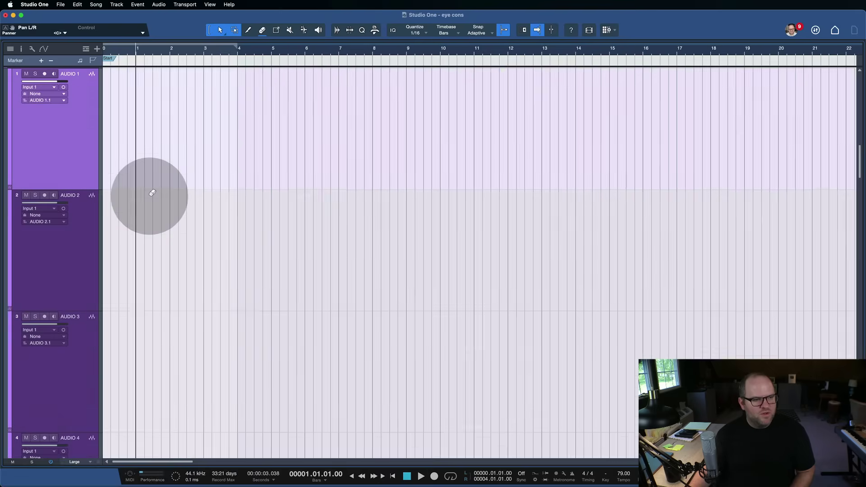
scroll(149, 195, down, 1)
- Move Audio 1–6 into the DRUMS folder and Audio 7–8 into BASS
scroll(134, 269, down, 3)
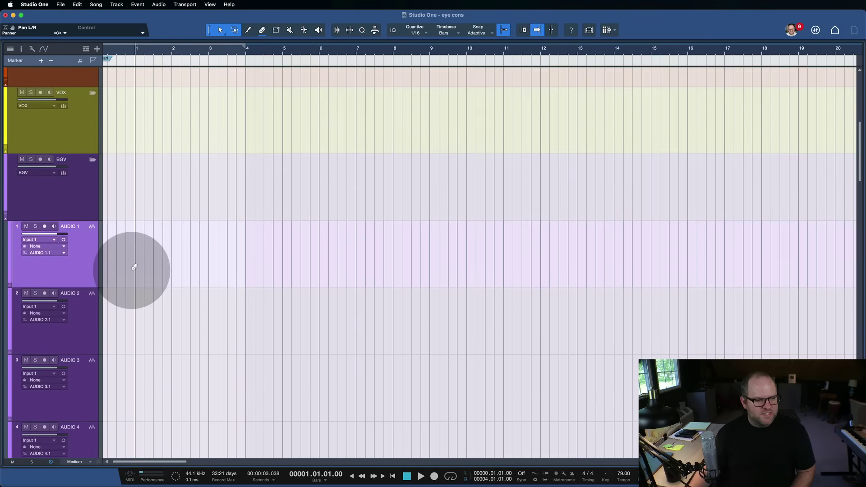
scroll(136, 261, down, 2)
scroll(136, 265, up, 2)
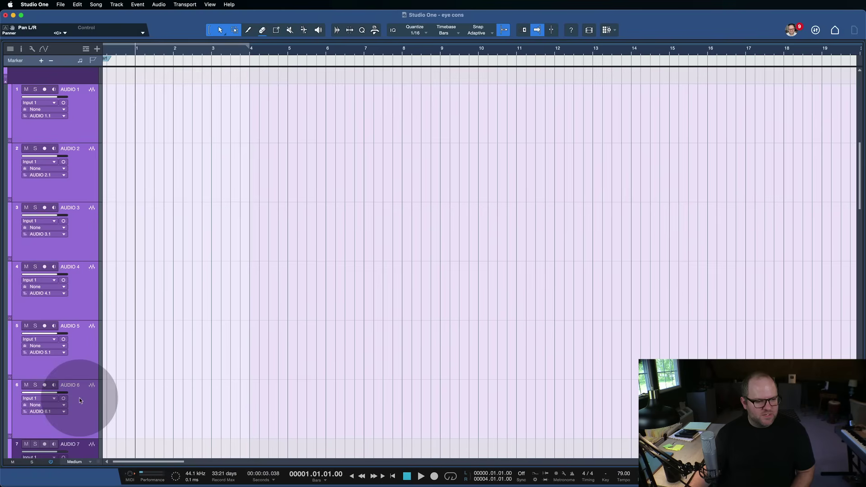
scroll(145, 338, up, 2)
scroll(144, 338, up, 3)
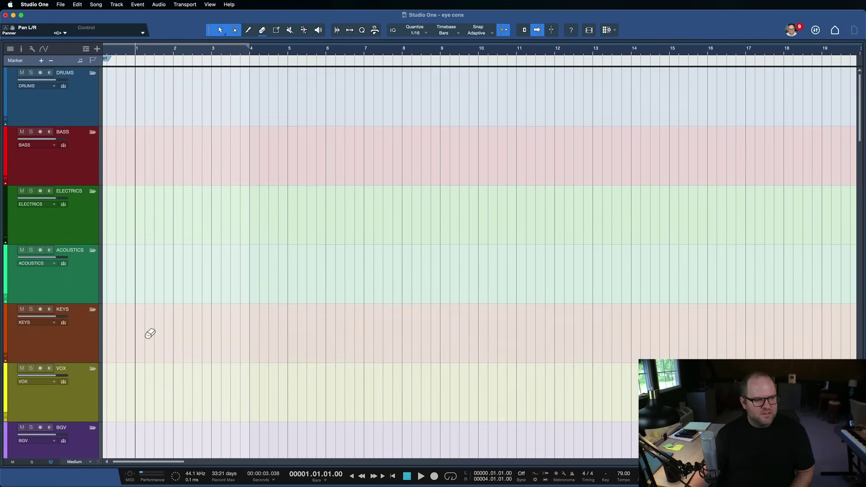
scroll(150, 334, down, 3)
scroll(150, 334, up, 3)
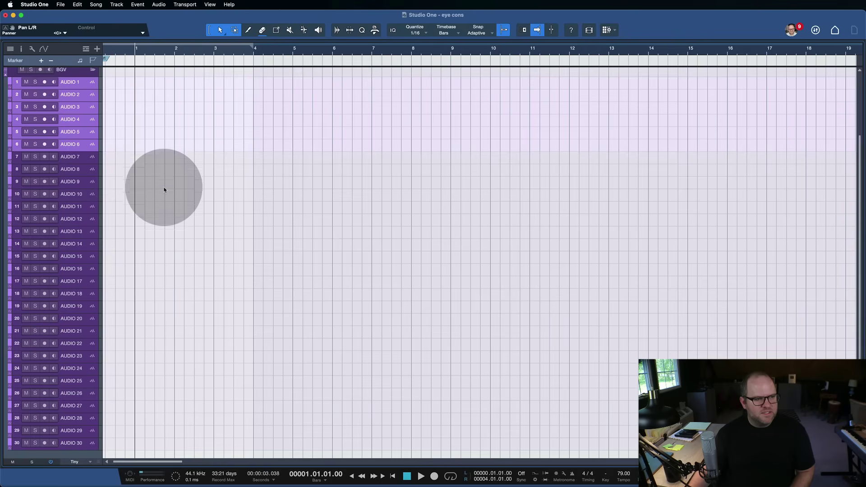
scroll(165, 187, up, 2)
drag(93, 167, 93, 73)
click(79, 234)
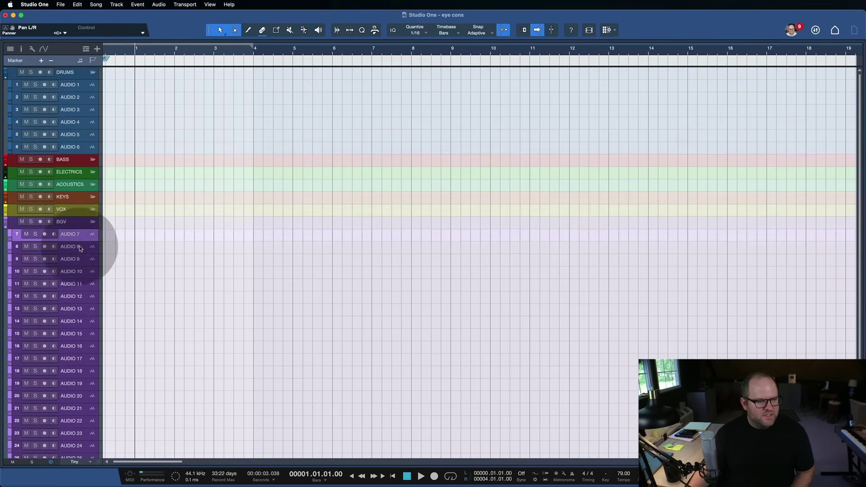
shift+click(82, 246)
drag(82, 234, 90, 163)
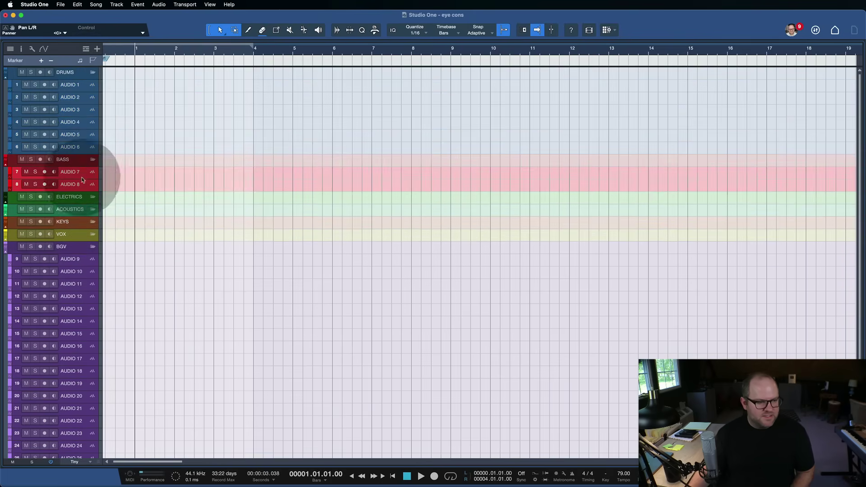
- Move Audio 9–15 into ELECTRICS and Audio 16–20 into ACOUSTICS
click(86, 259)
shift+click(76, 334)
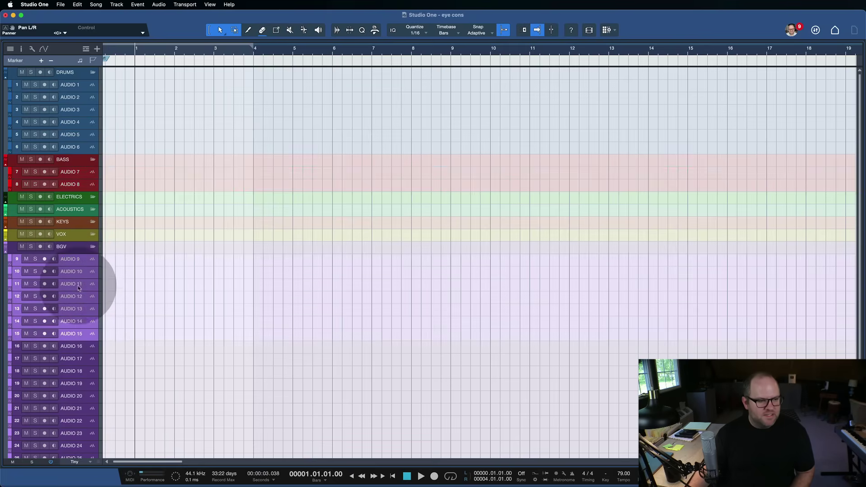
drag(80, 264, 85, 201)
click(85, 346)
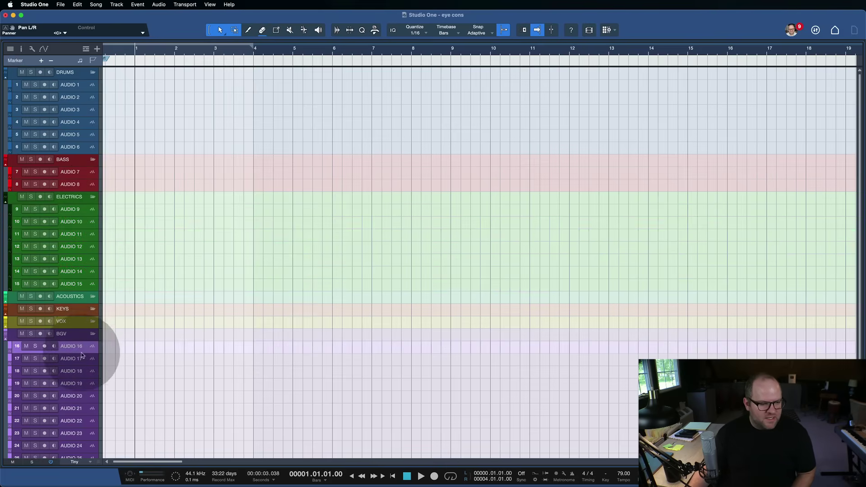
shift+click(83, 395)
drag(80, 367, 81, 316)
- Move Audio 21–25 into the KEYS folder and Audio 26 into VOX
click(68, 408)
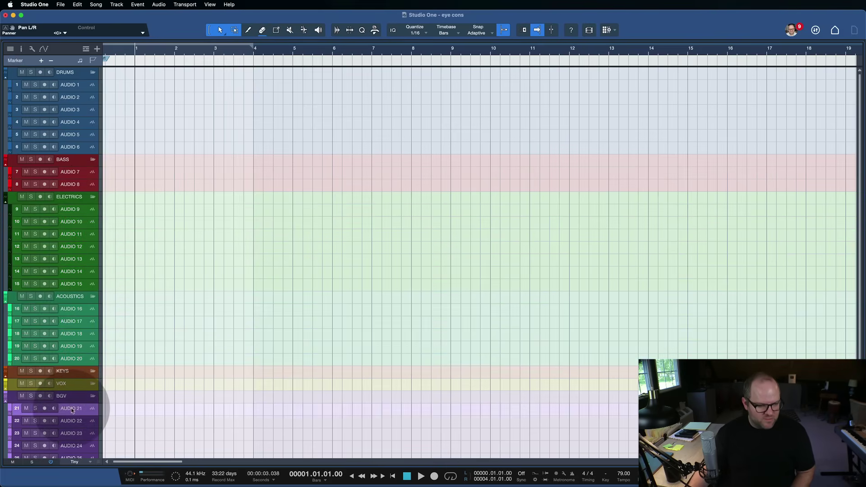
scroll(68, 406, down, 5)
shift+click(71, 392)
drag(70, 392, 91, 333)
scroll(92, 334, down, 5)
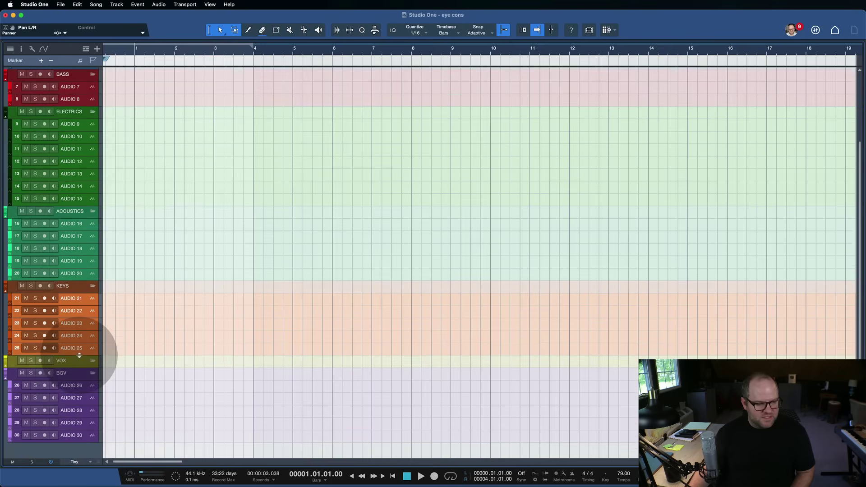
click(79, 386)
drag(79, 414, 79, 366)
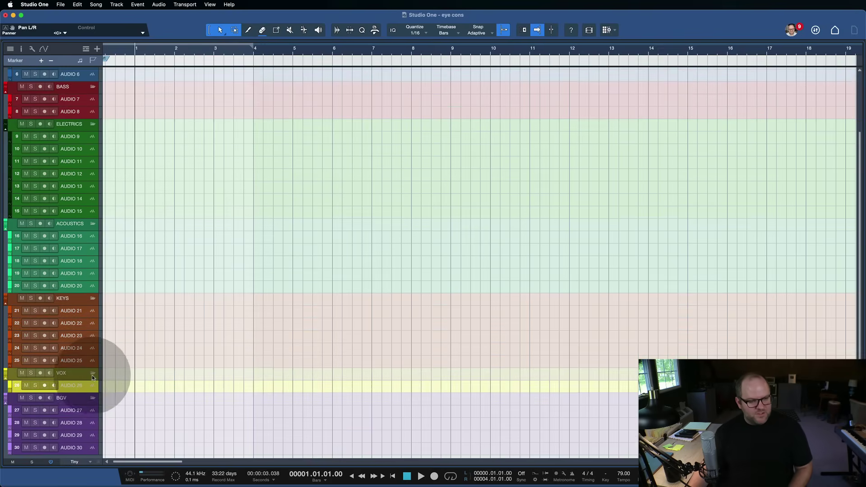
- Select the ACOUSTICS and ELECTRICS folder tracks and bring the mixer back with F3
click(58, 226)
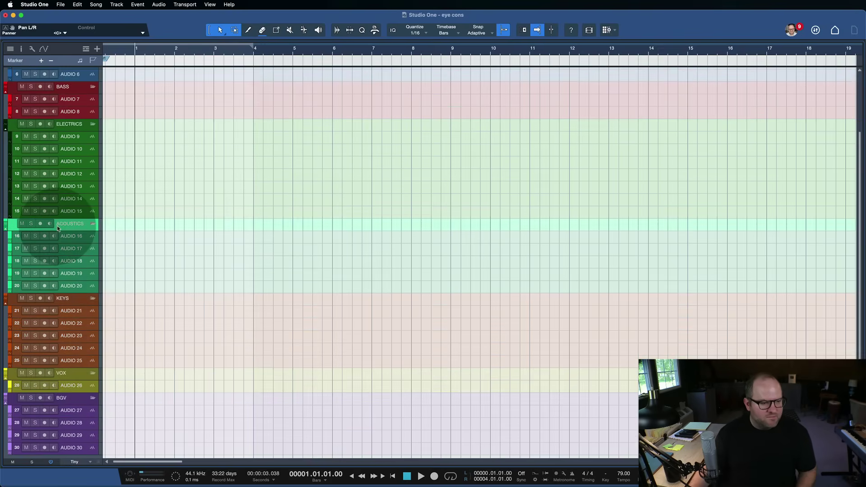
click(171, 281)
click(131, 258)
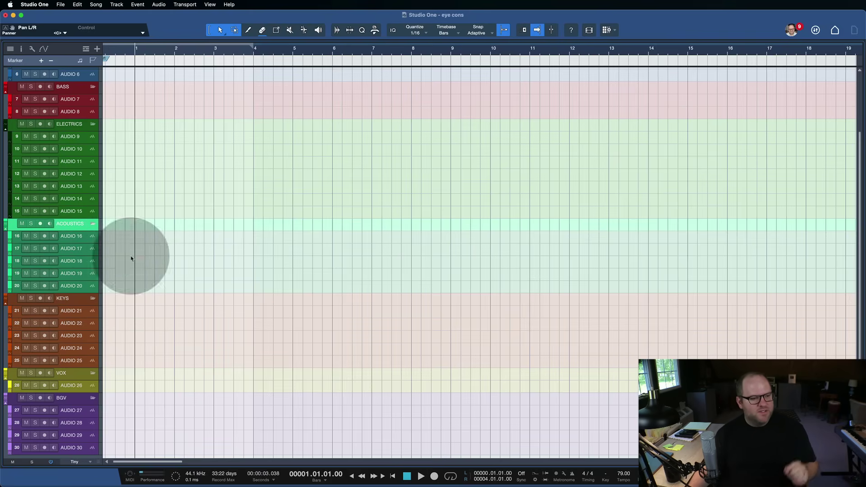
drag(63, 138, 78, 178)
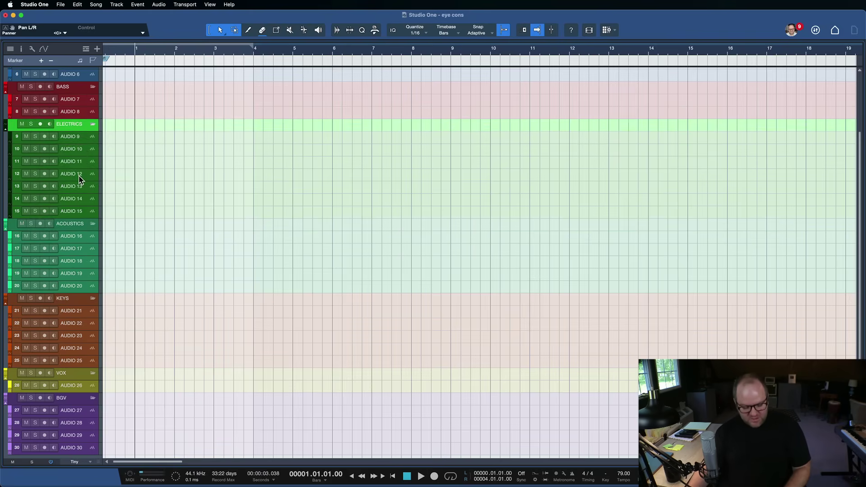
key(F3)
click(225, 291)
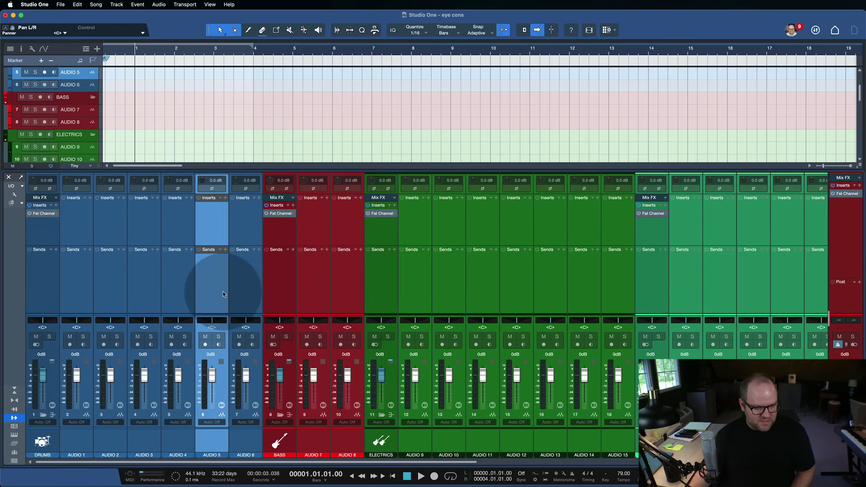
key(i)
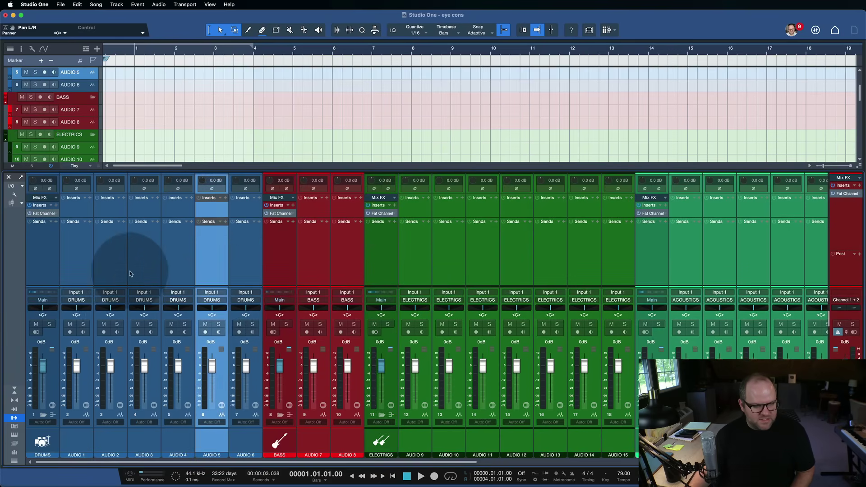
click(73, 252)
shift+click(239, 259)
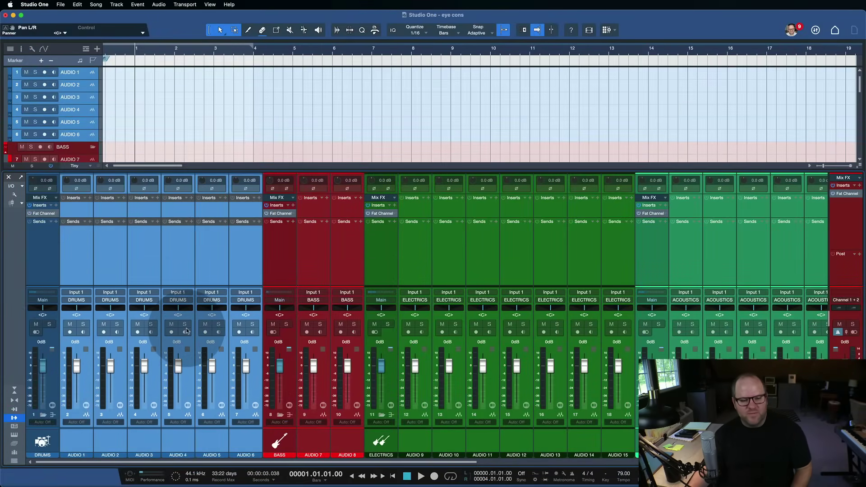
click(212, 252)
click(67, 265)
click(47, 262)
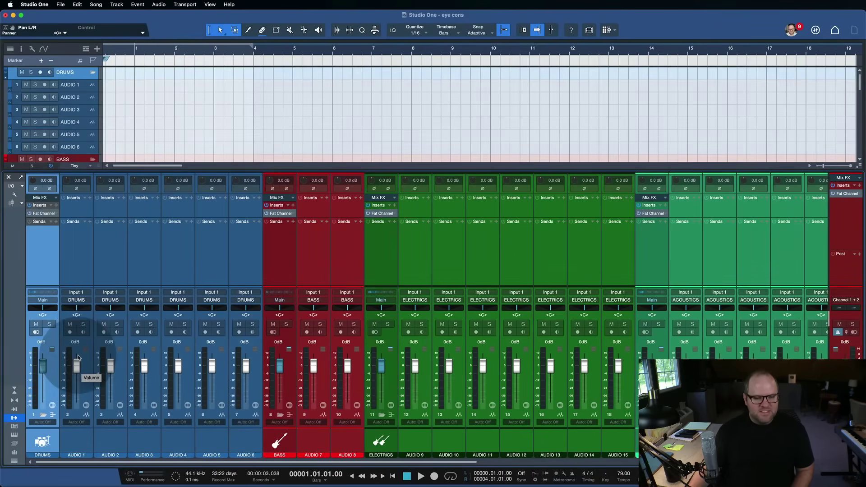
drag(179, 257, 204, 245)
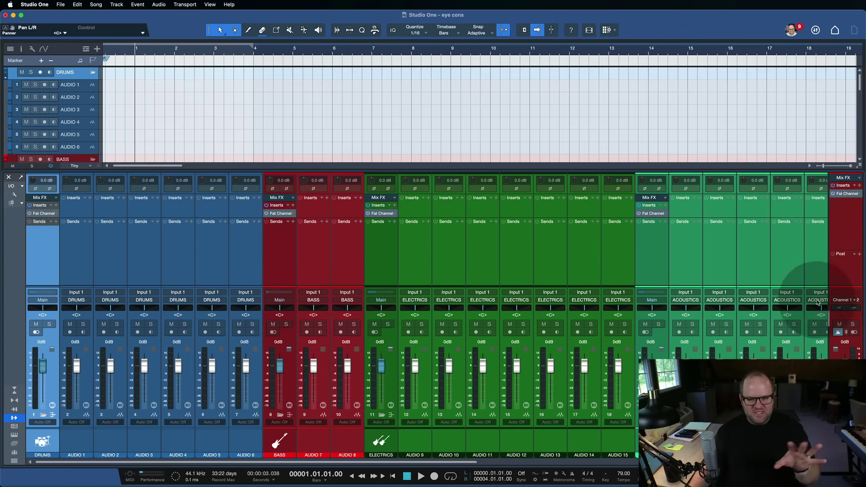
- Select channel strips AUDIO 9, AUDIO 12, the DRUMS, BASS, ELECTRICS and ACOUSTICS folders, and AUDIO 18
click(408, 229)
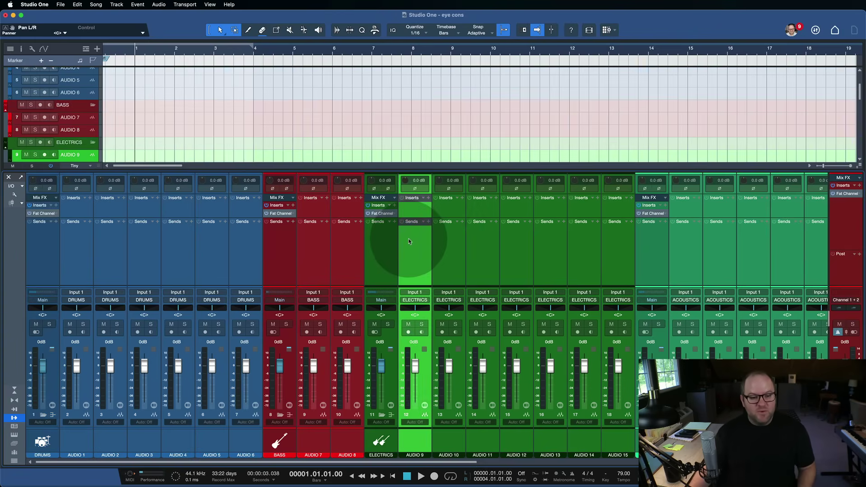
click(516, 275)
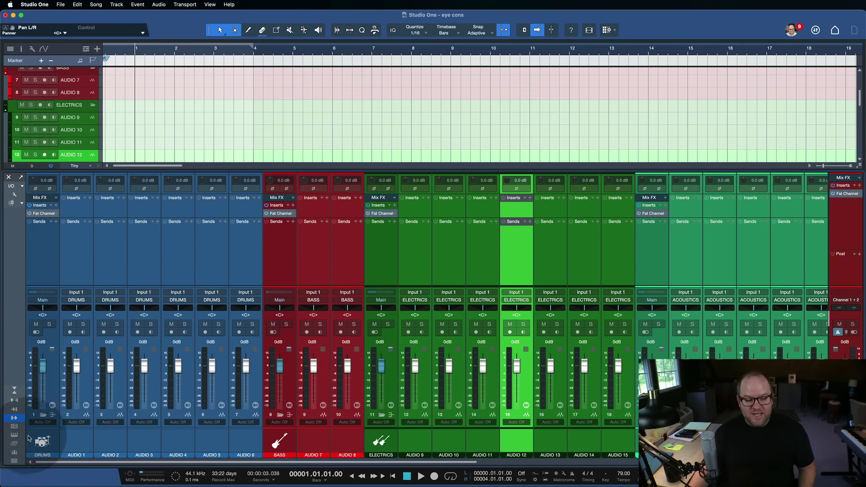
click(50, 442)
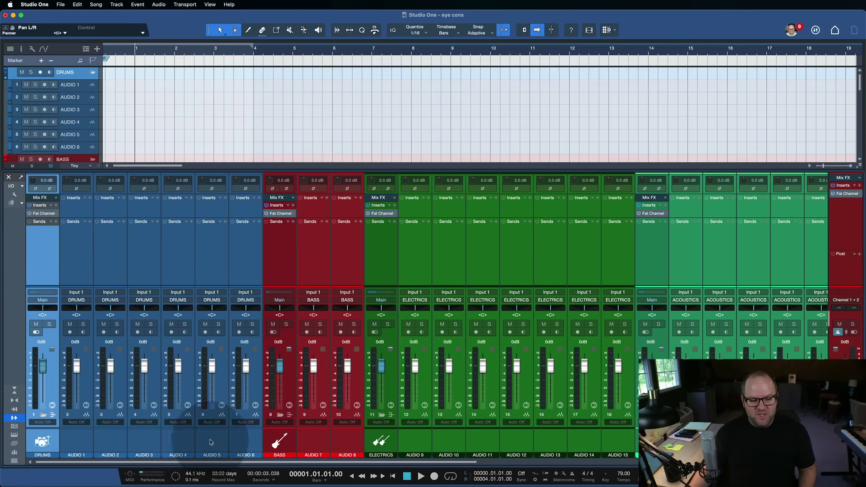
click(280, 442)
click(381, 441)
click(652, 440)
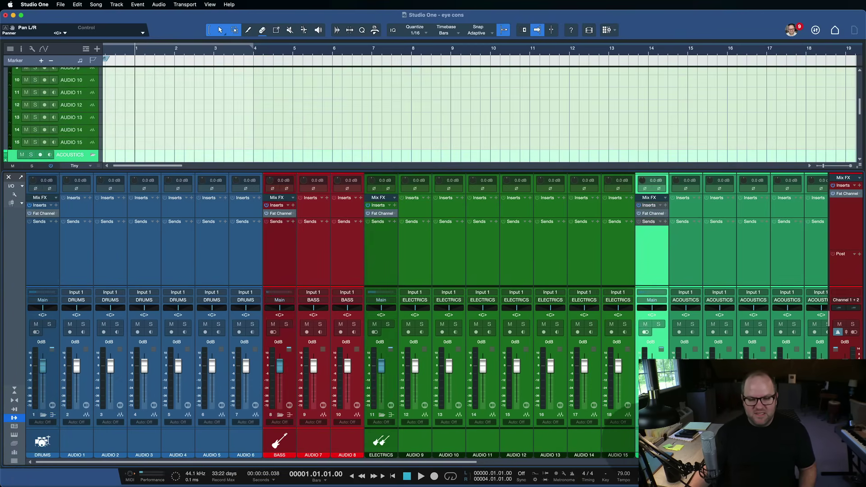
click(428, 251)
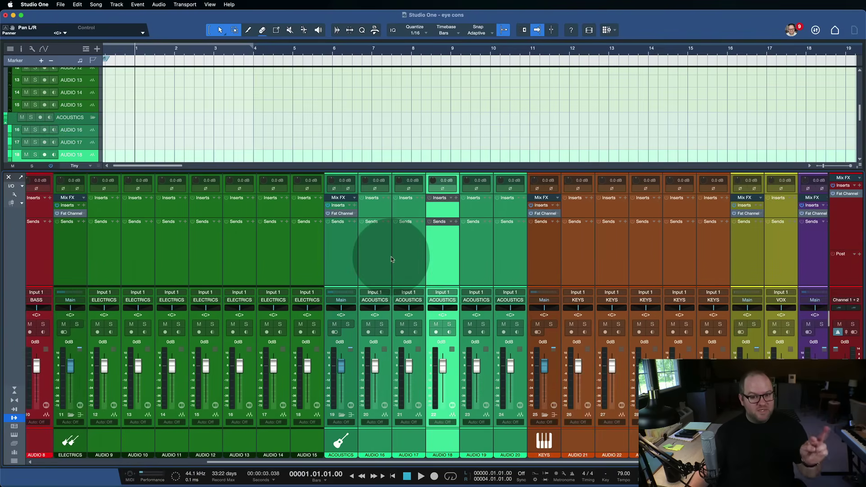
click(440, 256)
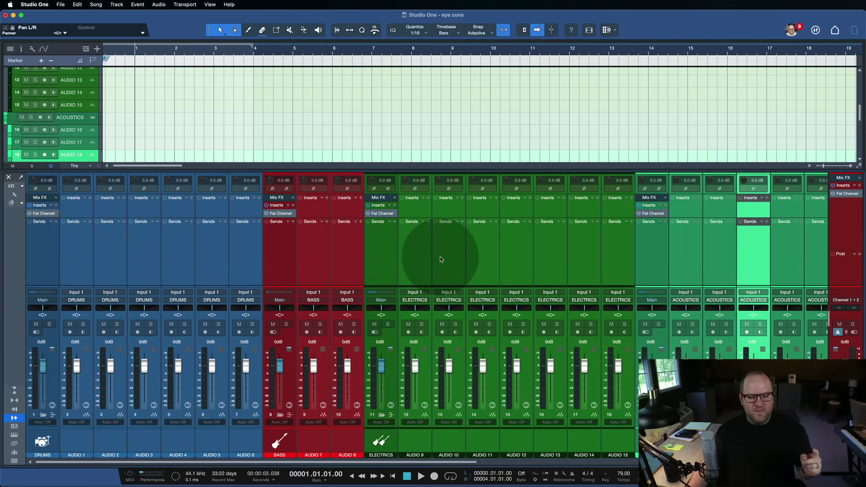
click(411, 261)
- Scroll through the Console and reselect the DRUMS and BASS folder channels
scroll(397, 264, right, 15)
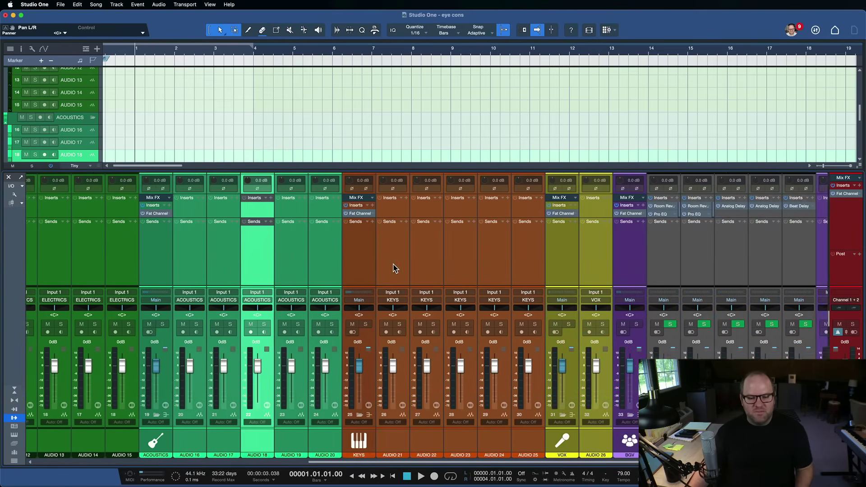
click(615, 273)
scroll(615, 274, right, 4)
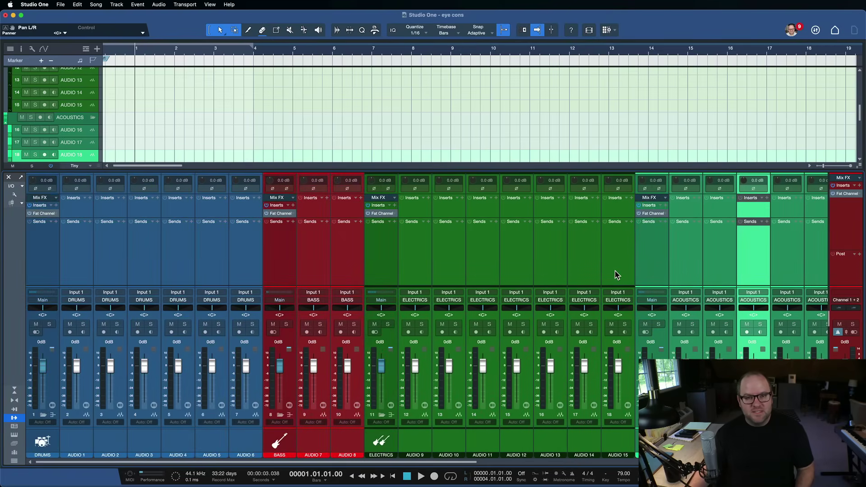
click(113, 277)
click(47, 253)
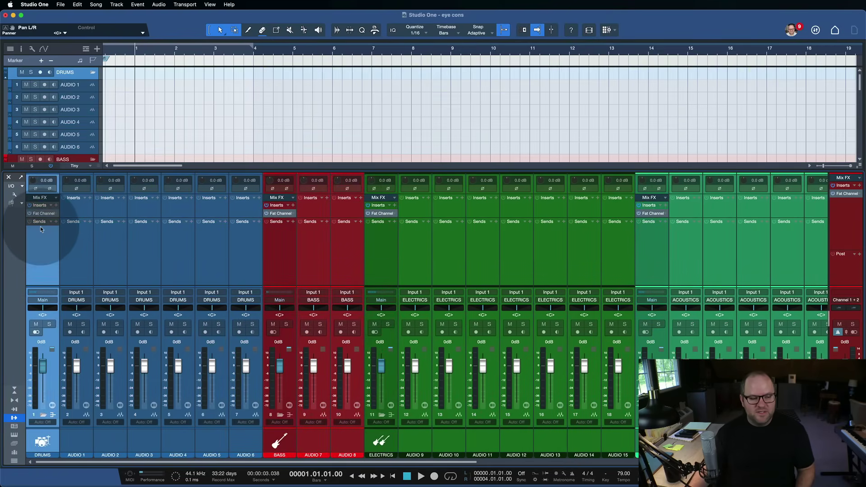
click(43, 448)
click(279, 252)
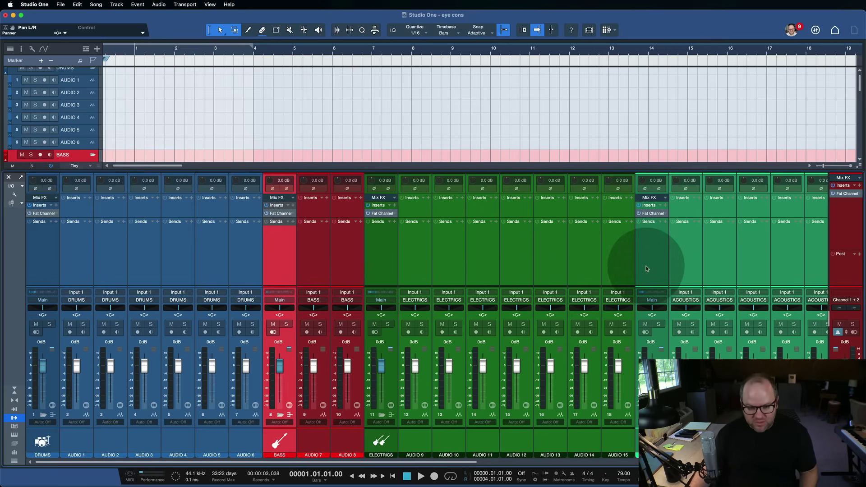
- Scroll to the BGV channels, select AUDIO 27, and hide the Console with F3
scroll(647, 270, right, 10)
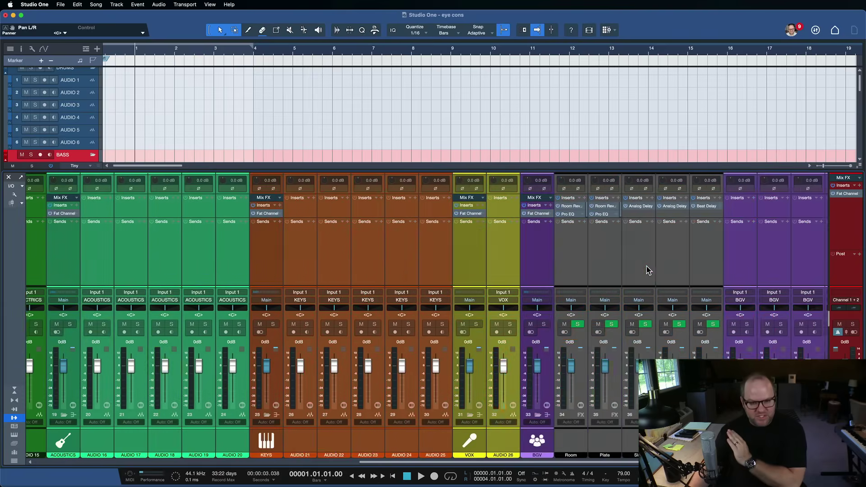
scroll(648, 270, right, 1)
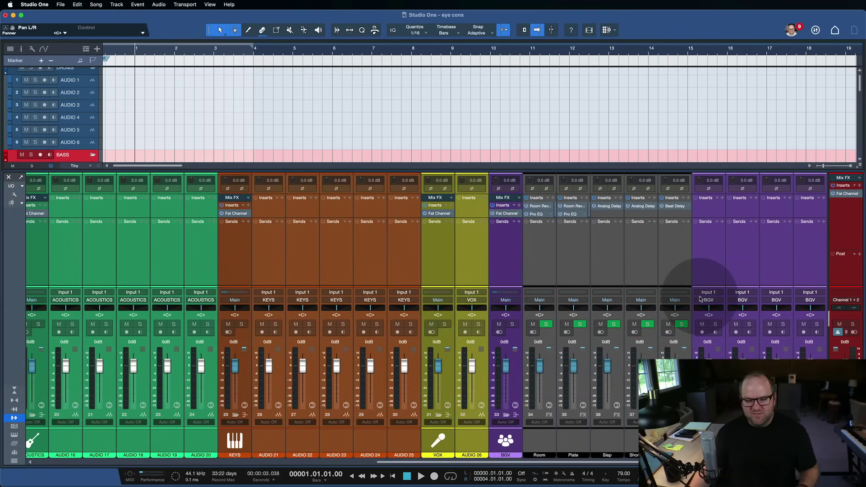
click(708, 252)
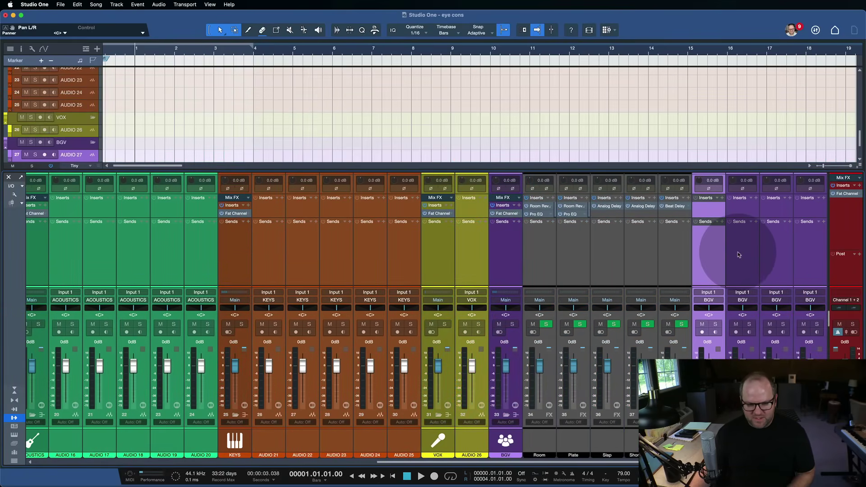
key(F3)
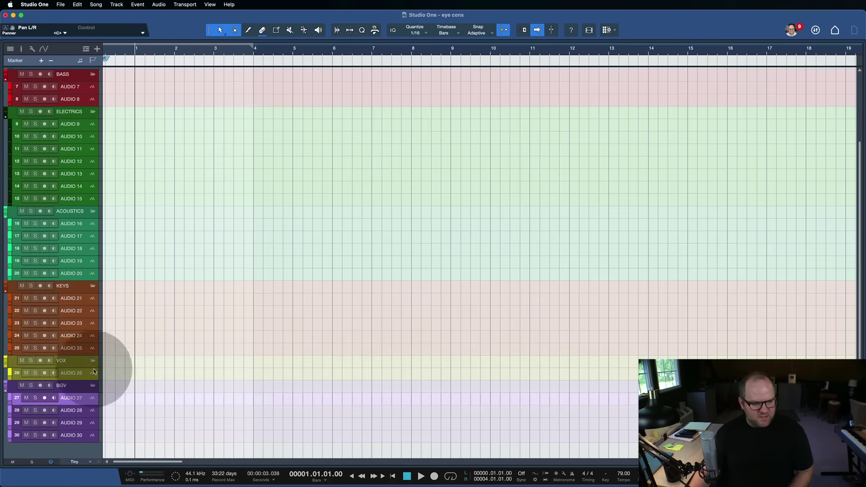
- Move AUDIO 27–30 out of the BGV folder and back in, then reopen the Console with F3
shift+click(77, 441)
drag(82, 404, 117, 415)
double_click(68, 386)
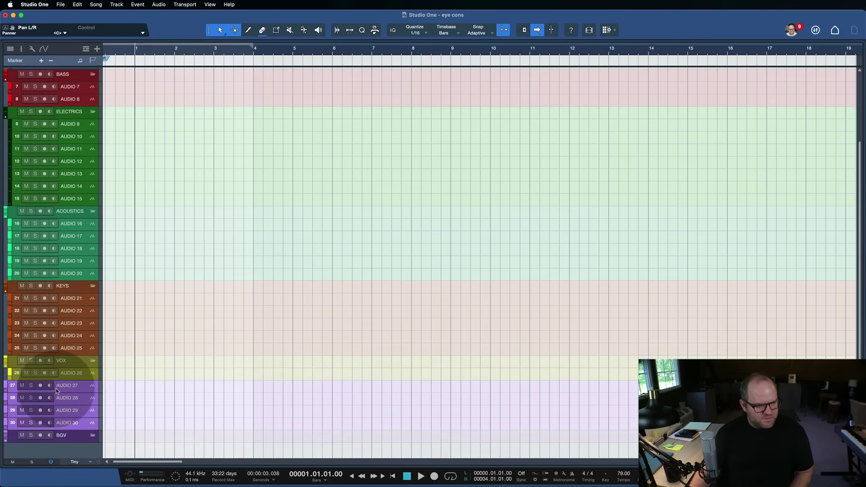
click(70, 438)
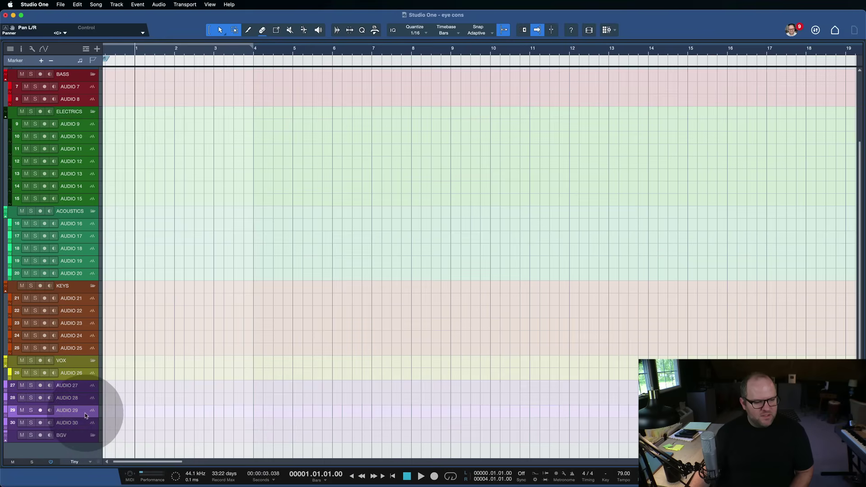
drag(83, 392, 86, 436)
key(F3)
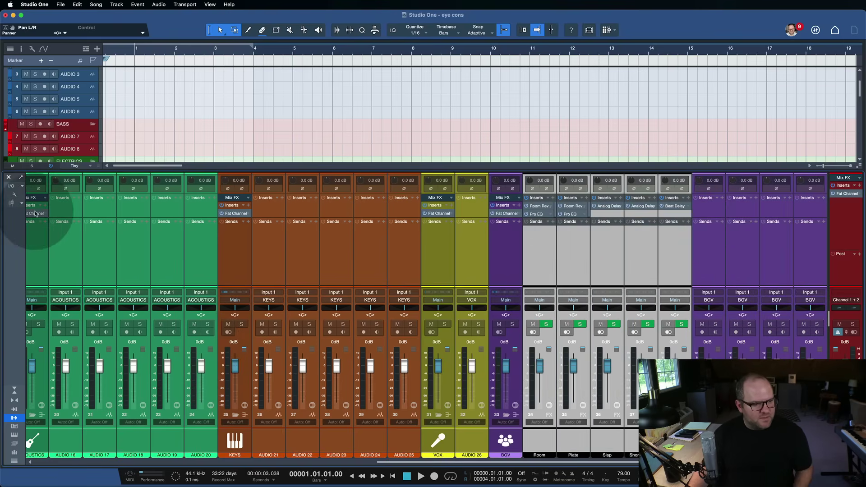
- Enable 'Keep FX channels to the right' in the Console's display options
click(15, 195)
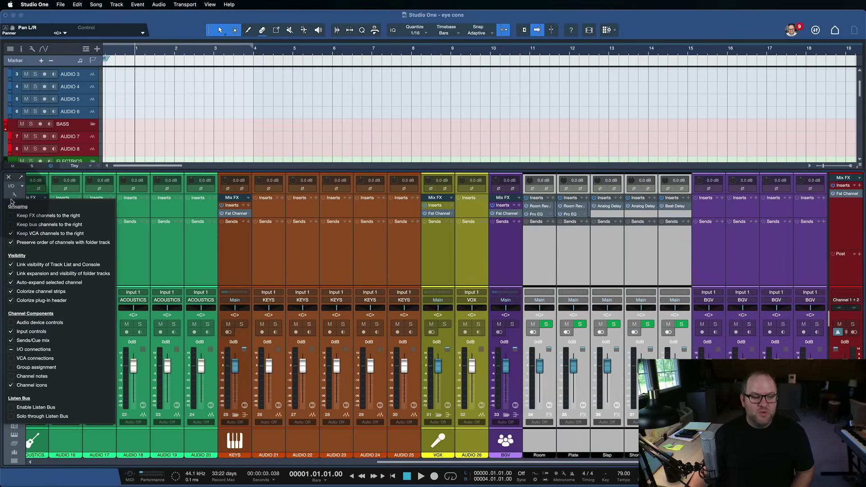
click(12, 197)
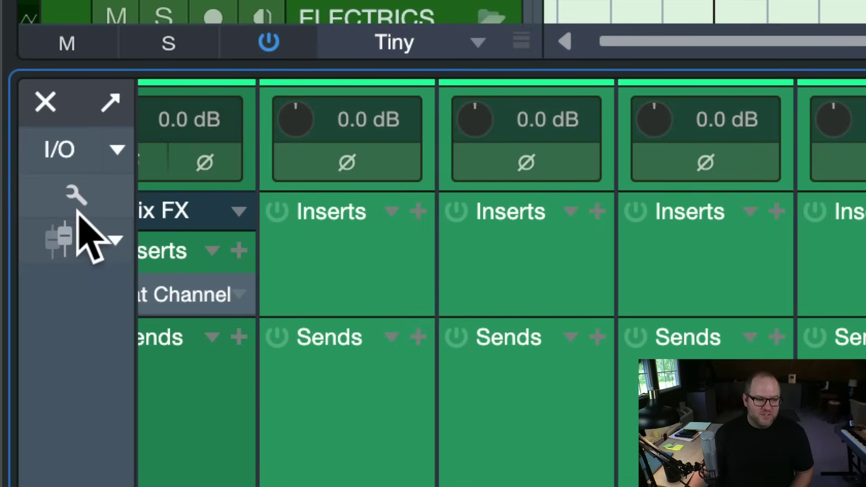
click(13, 195)
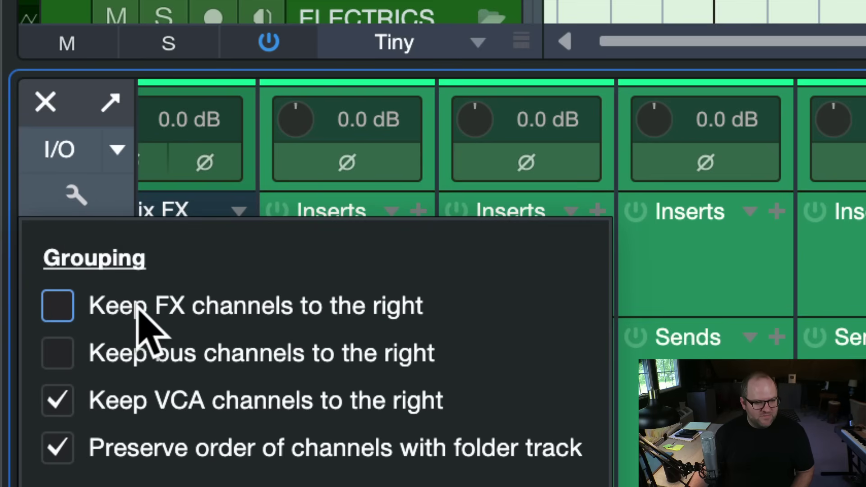
click(65, 306)
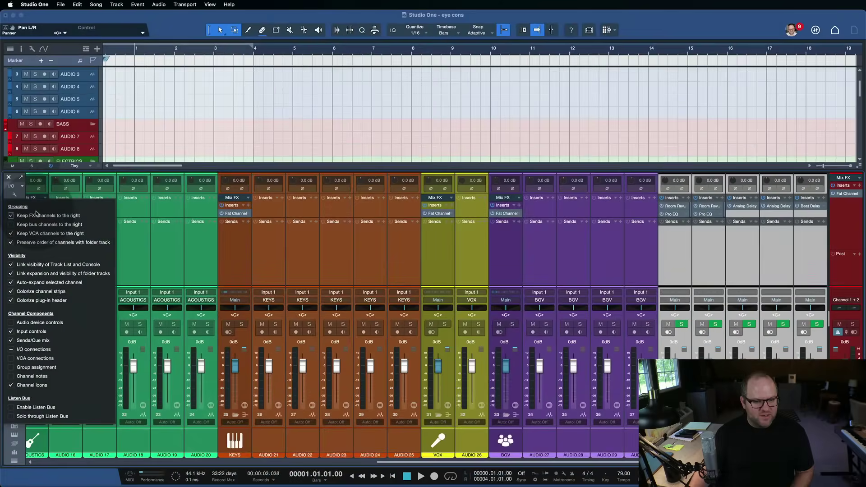
- Check the channel order by selecting the five FX channels, AUDIO 27–30, AUDIO 29 and AUDIO 21
click(675, 257)
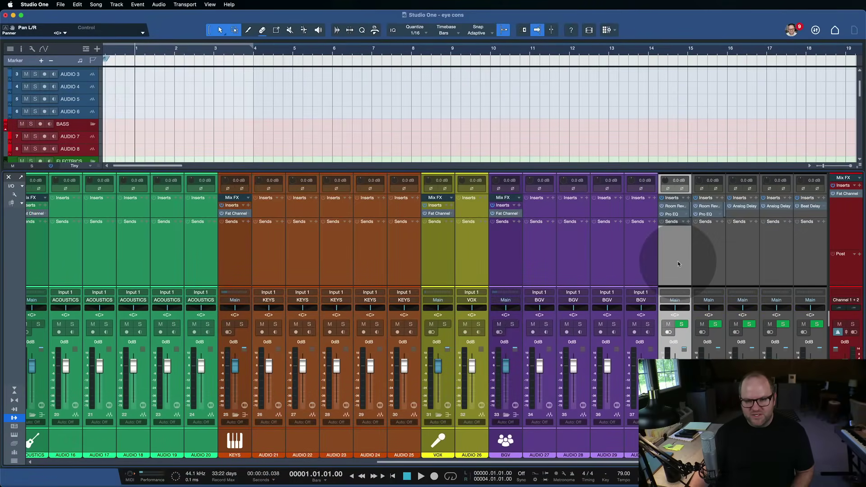
shift+click(816, 274)
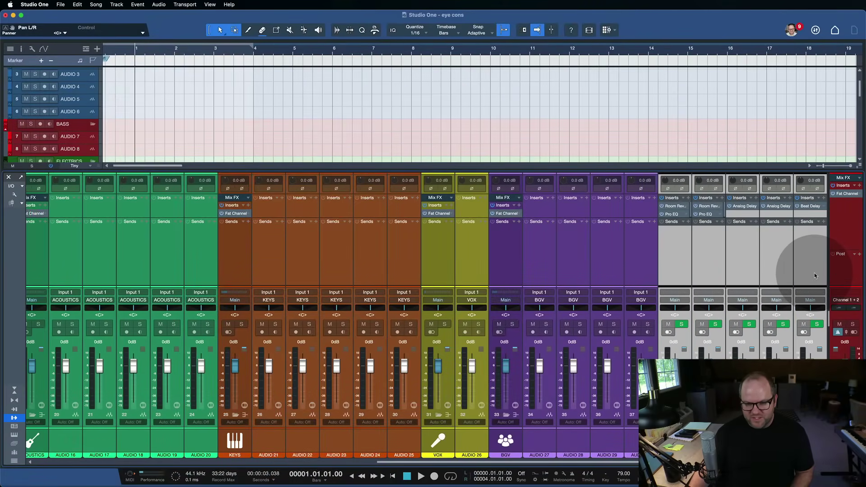
click(846, 271)
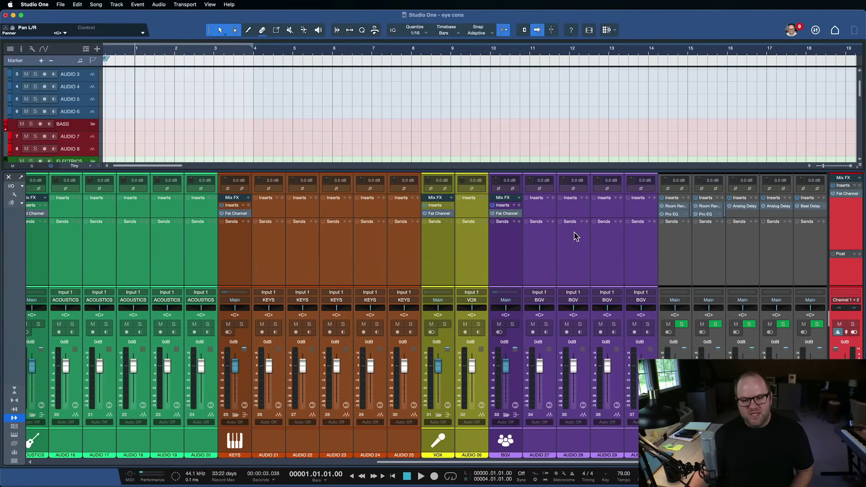
click(538, 270)
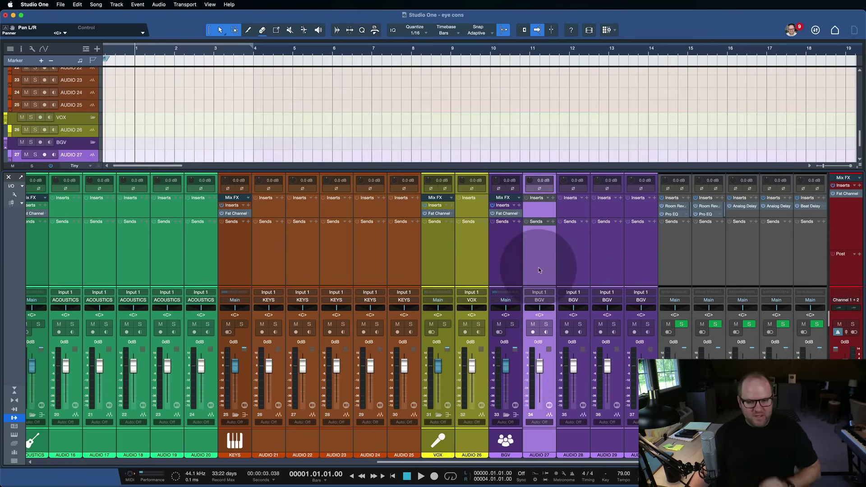
shift+click(632, 264)
click(805, 271)
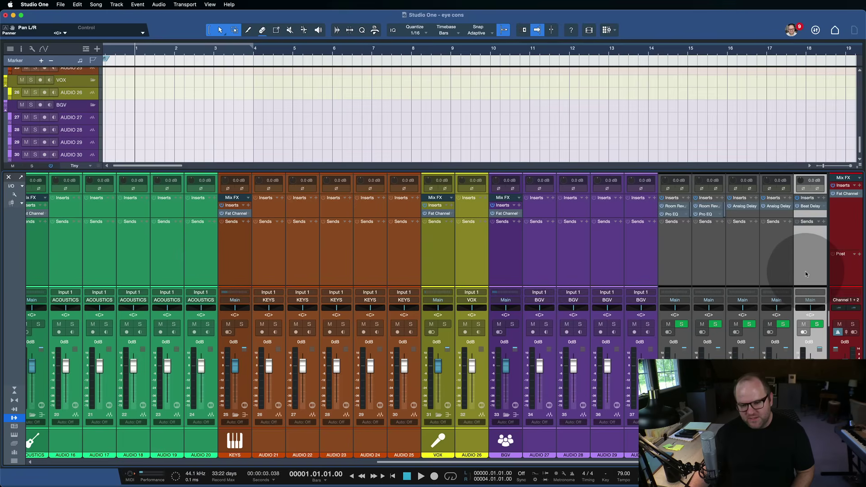
shift+click(677, 271)
click(599, 272)
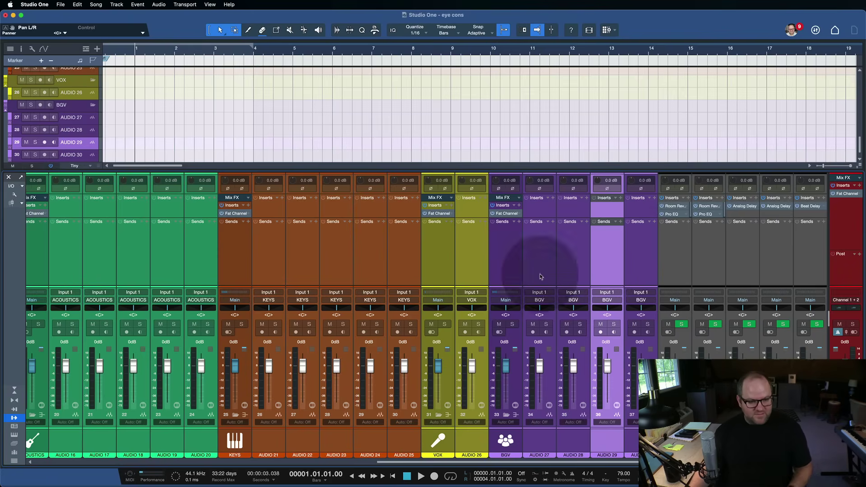
click(267, 264)
key(F3)
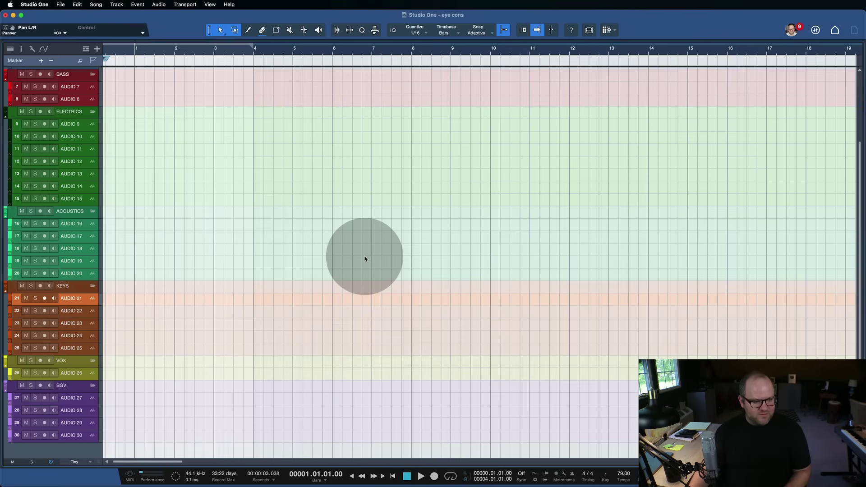
key(F3)
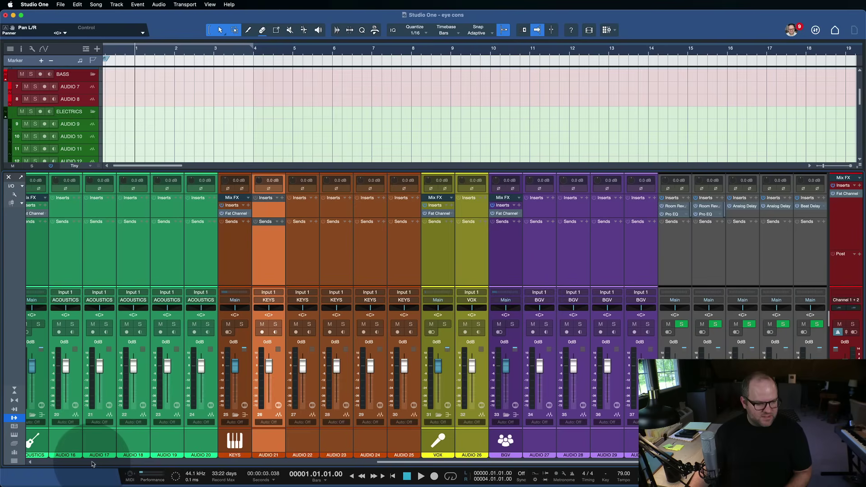
click(14, 461)
click(31, 461)
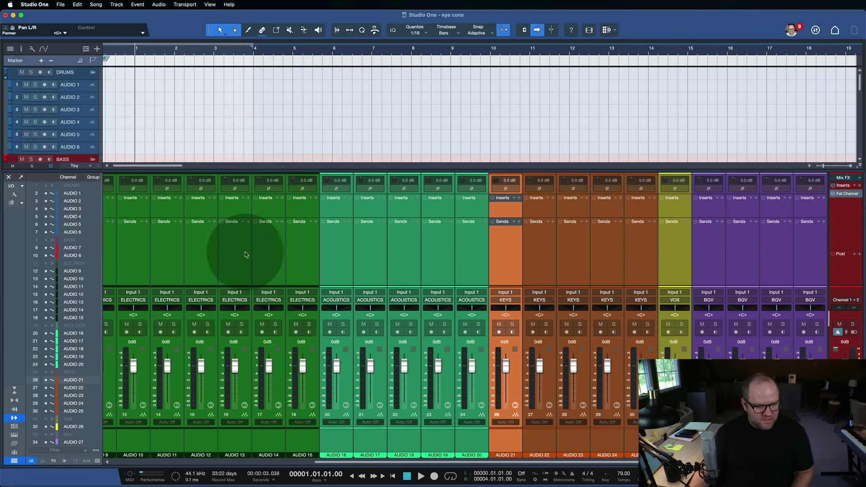
right_click(245, 252)
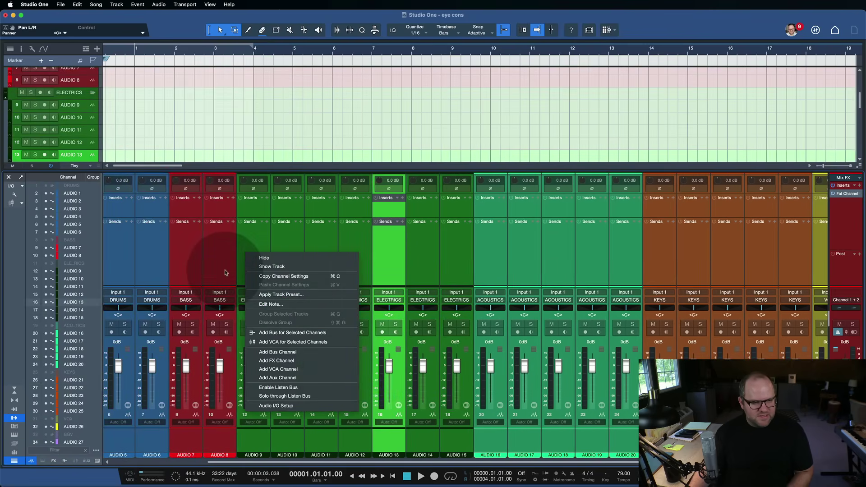
click(220, 268)
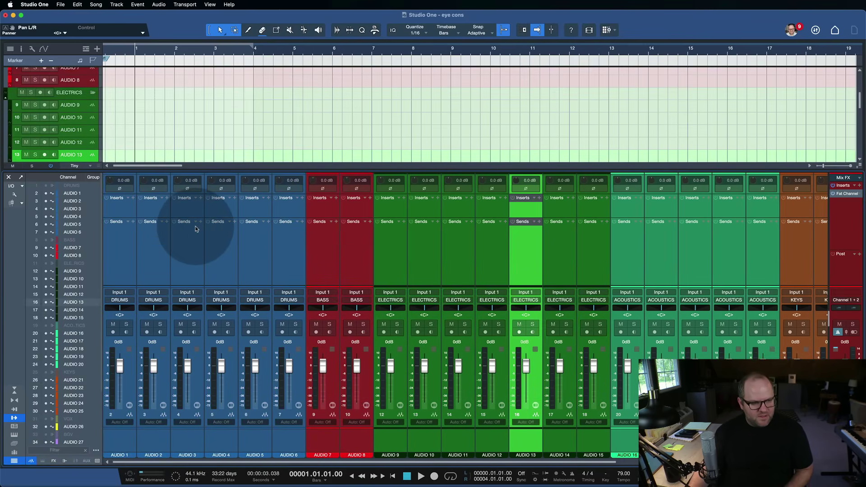
- Delete tracks AUDIO 1–6 and AUDIO 7–8 from the arrangement
key(F3)
scroll(110, 155, up, 4)
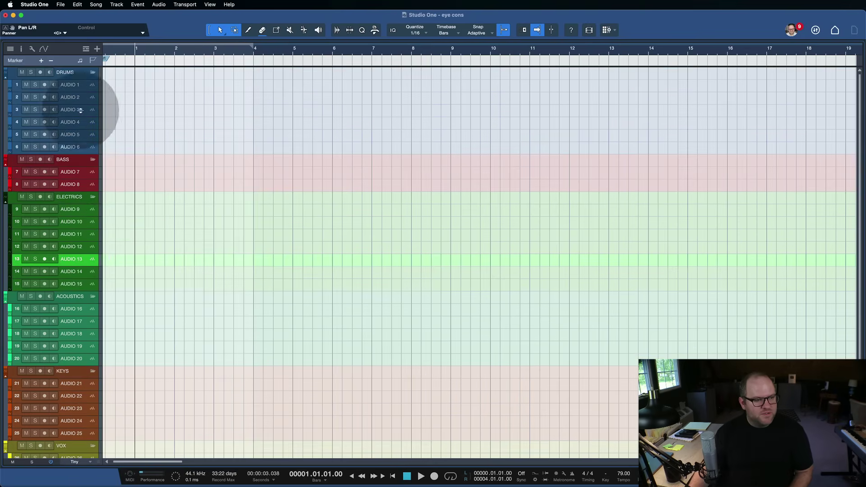
click(82, 85)
shift+click(85, 149)
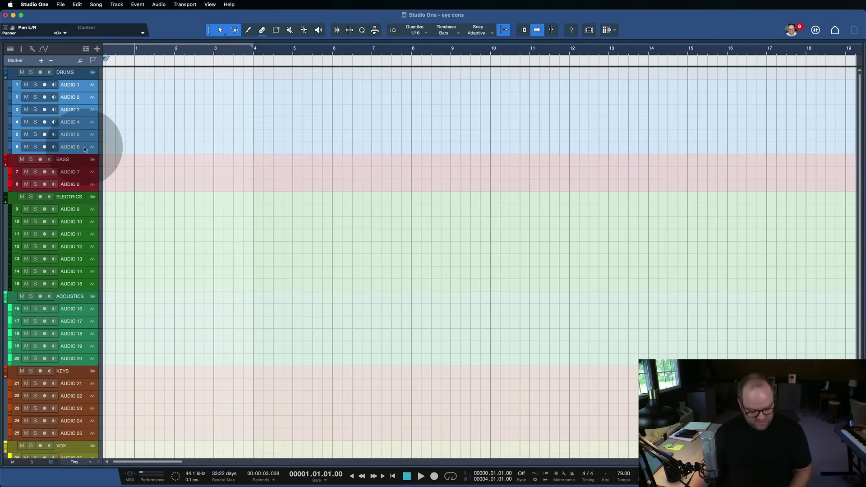
key(Delete)
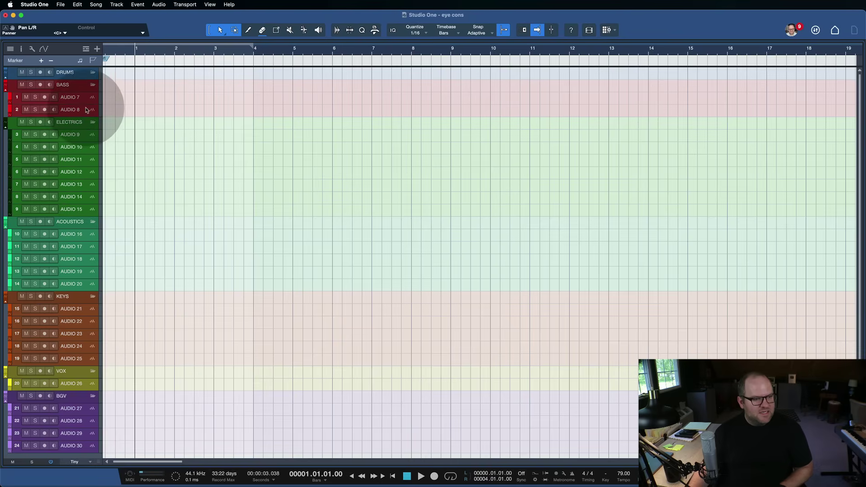
click(85, 98)
shift+click(84, 111)
key(Delete)
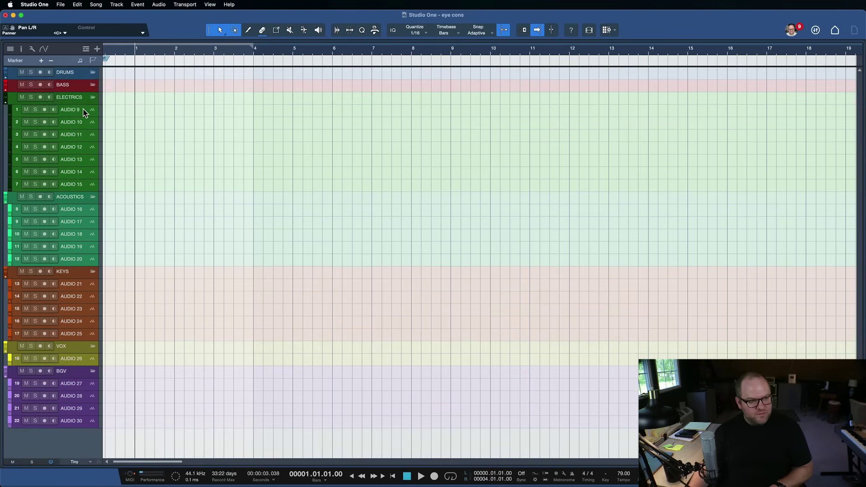
- Delete AUDIO 9–15, then remove AUDIO 16–20 with Remove Selected Tracks
click(86, 110)
shift+click(83, 187)
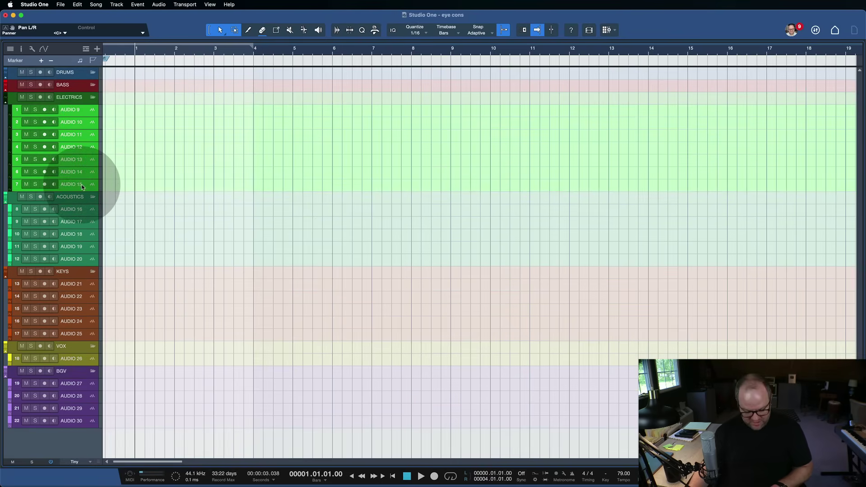
key(Delete)
click(78, 122)
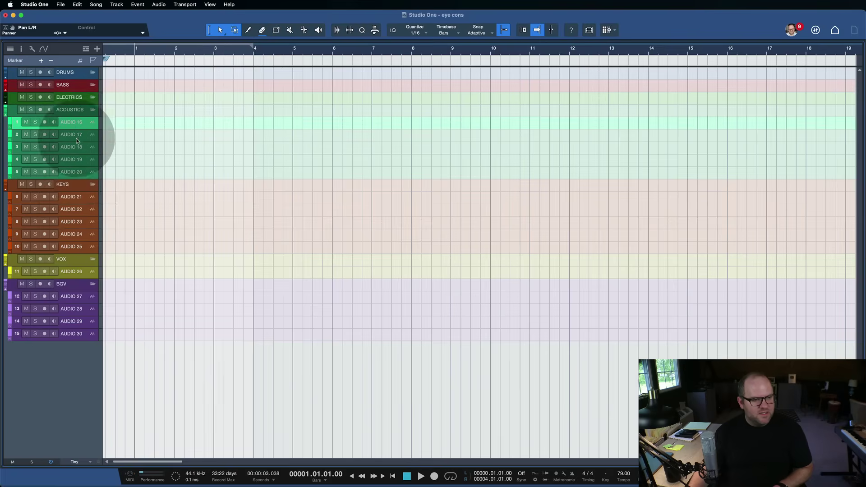
shift+click(82, 172)
right_click(79, 171)
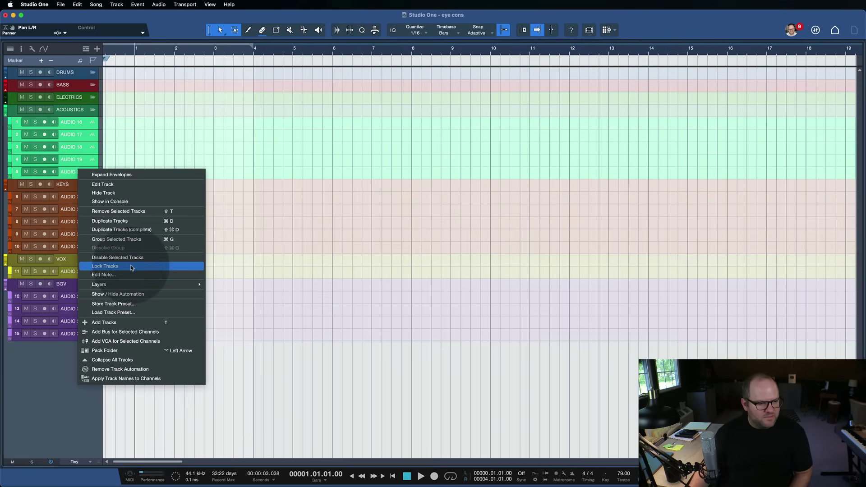
click(113, 212)
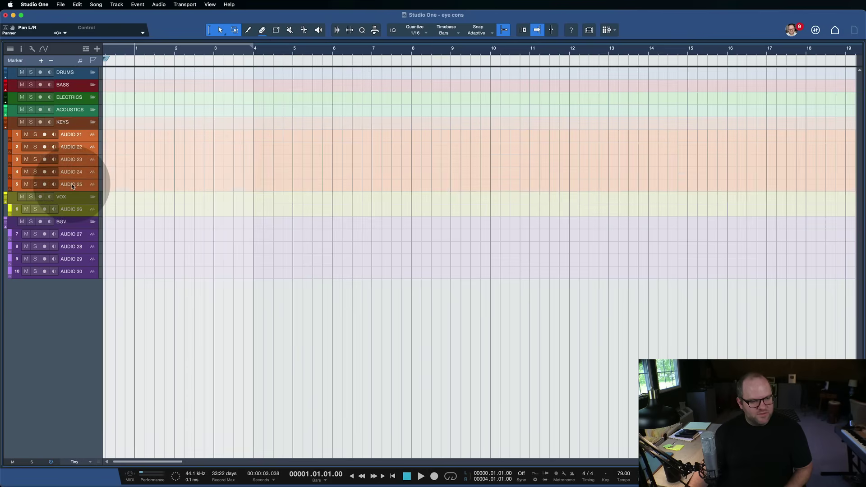
- Delete AUDIO 21–25, 27–30 and 26, then set the folder tracks to Medium height
key(Delete)
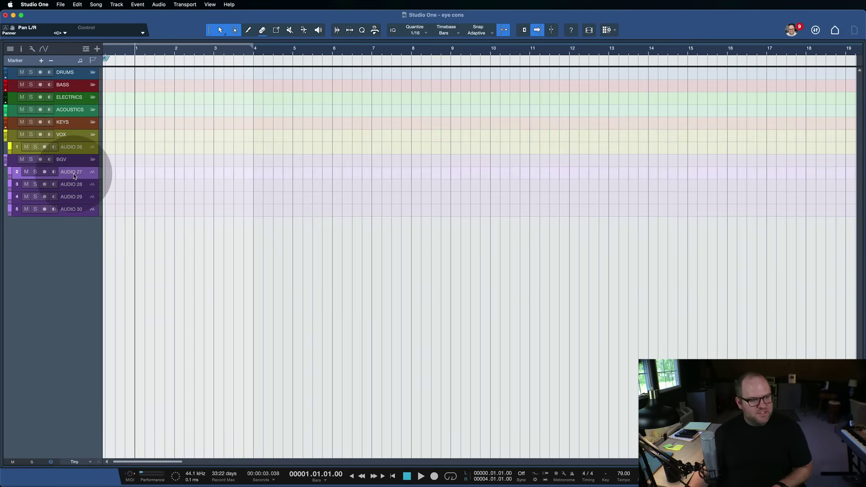
shift+click(76, 207)
key(Delete)
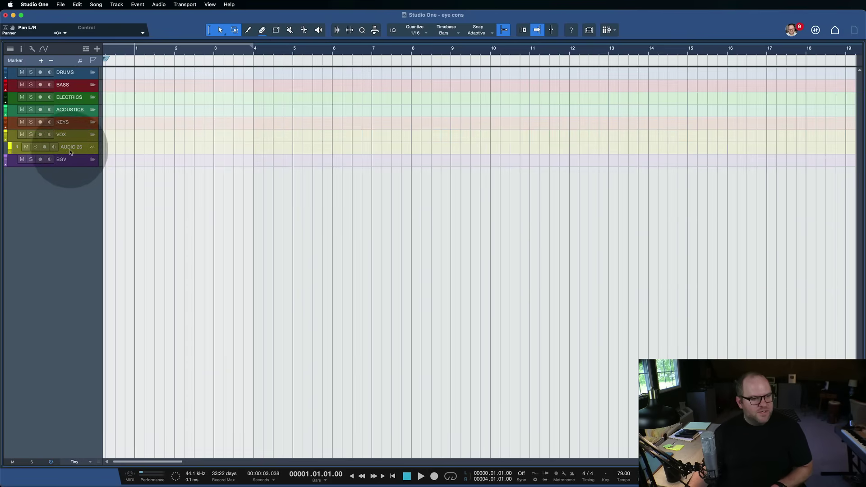
click(70, 152)
key(Delete)
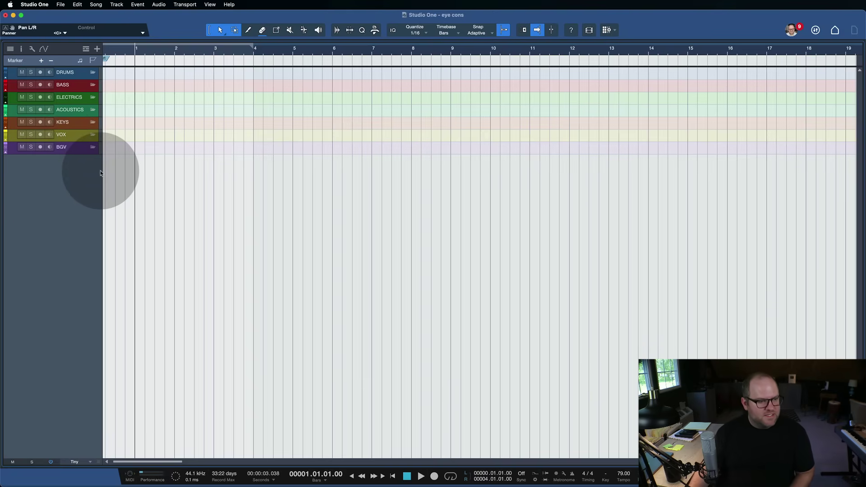
key(alt+e)
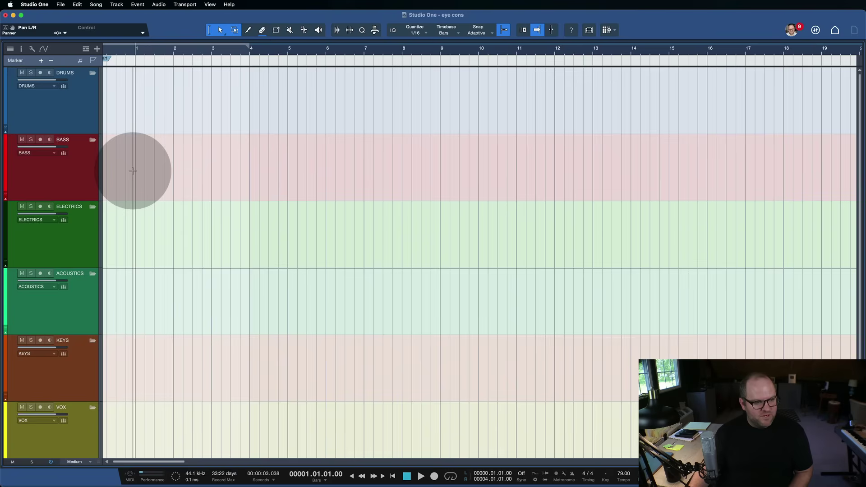
- Open the Console showing all 12 folder and FX channels, with the channel list hidden
key(F3)
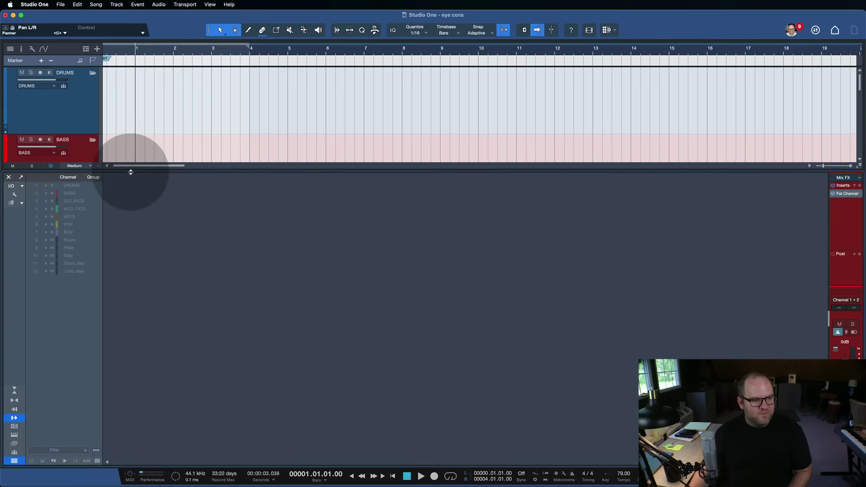
click(43, 461)
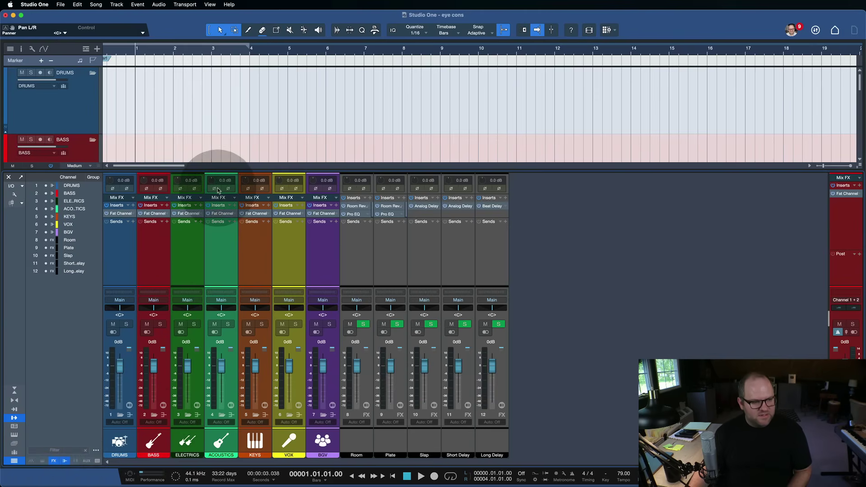
click(14, 461)
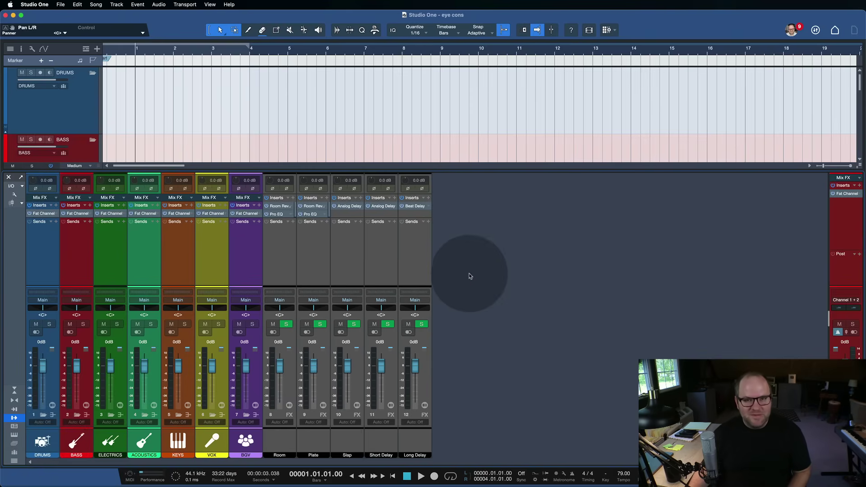
scroll(178, 116, left, 1)
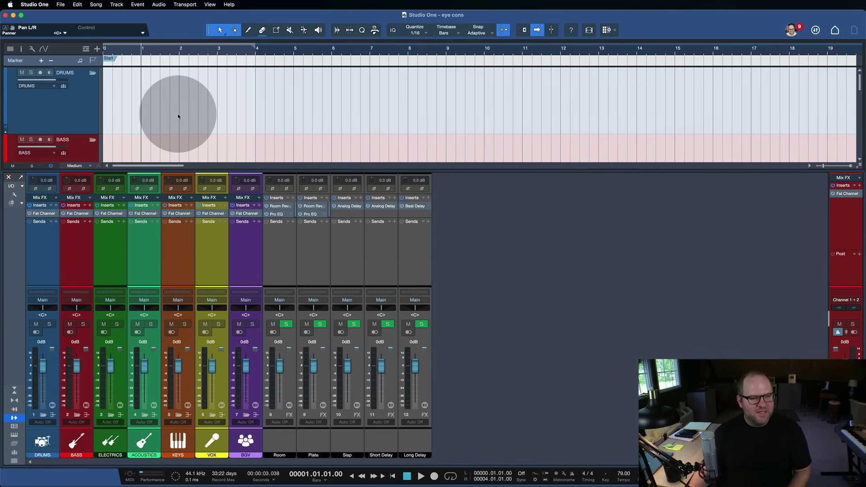
click(59, 3)
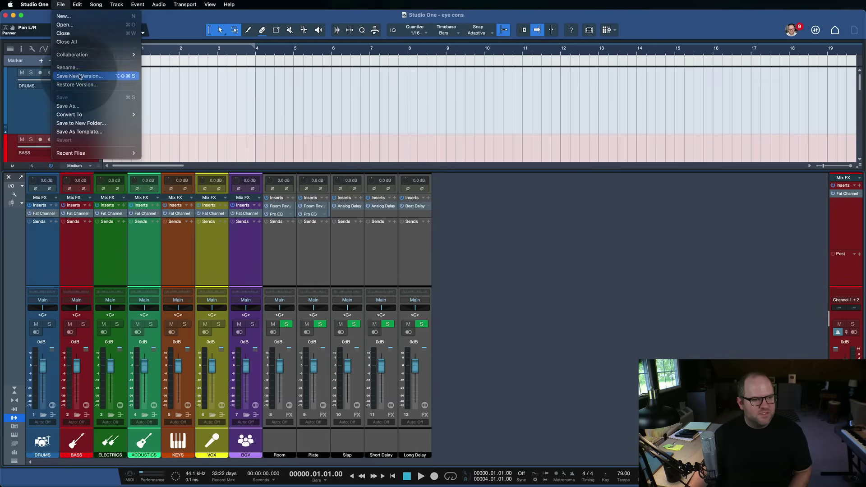
- Save the song as a template, replacing Mix Template.songtemplate
click(93, 131)
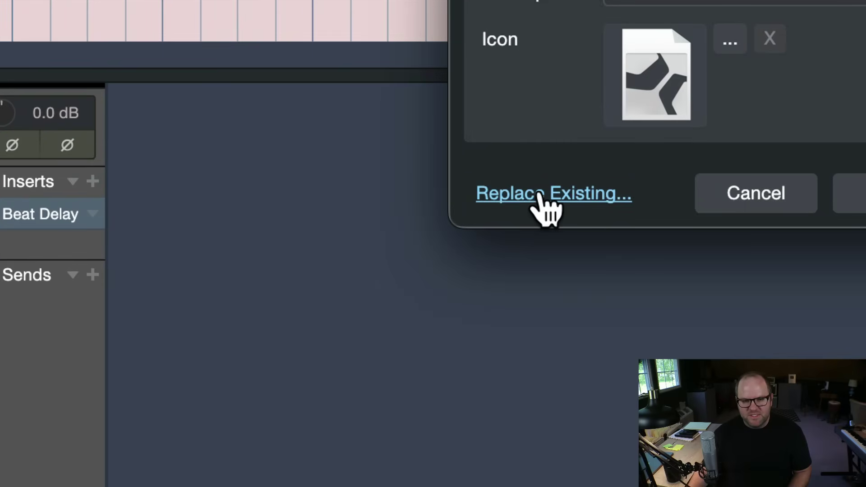
click(543, 200)
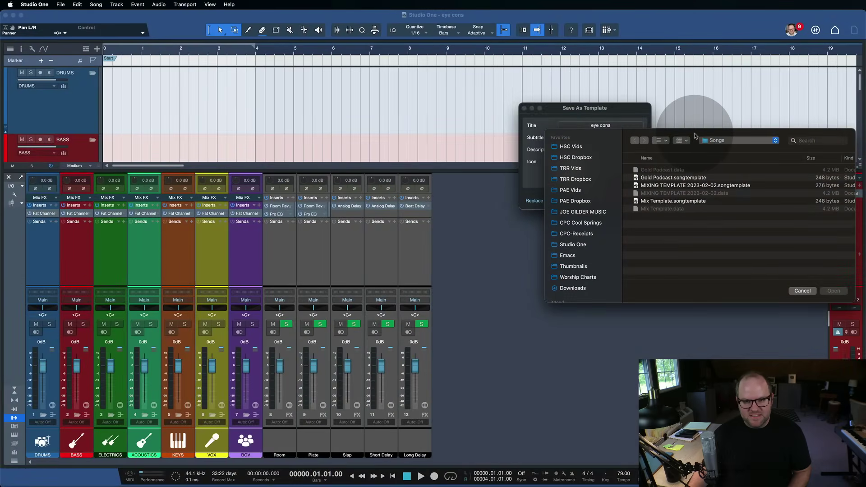
drag(673, 128, 437, 127)
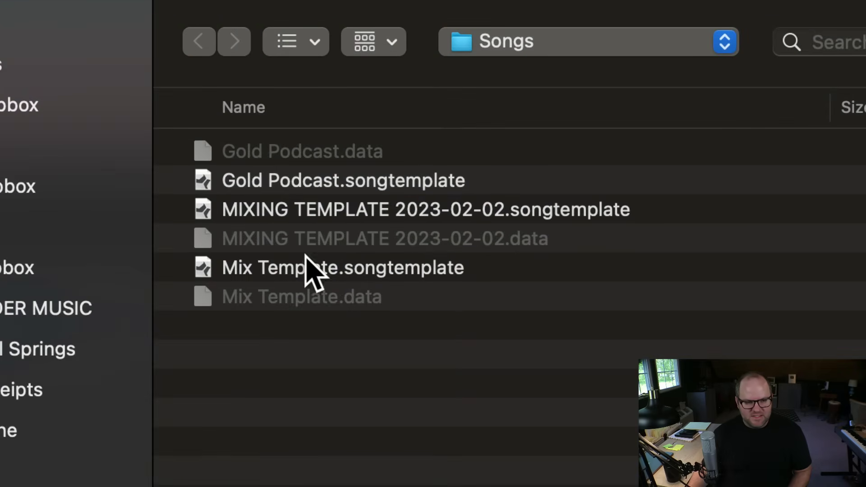
click(401, 194)
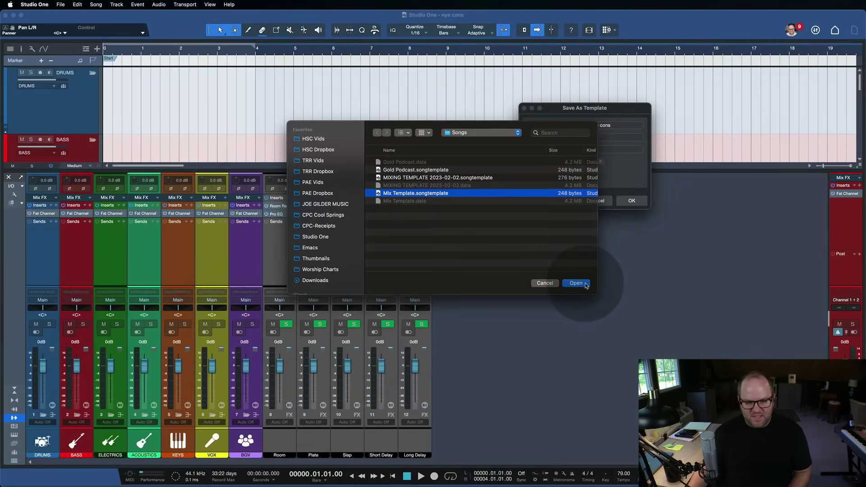
click(576, 283)
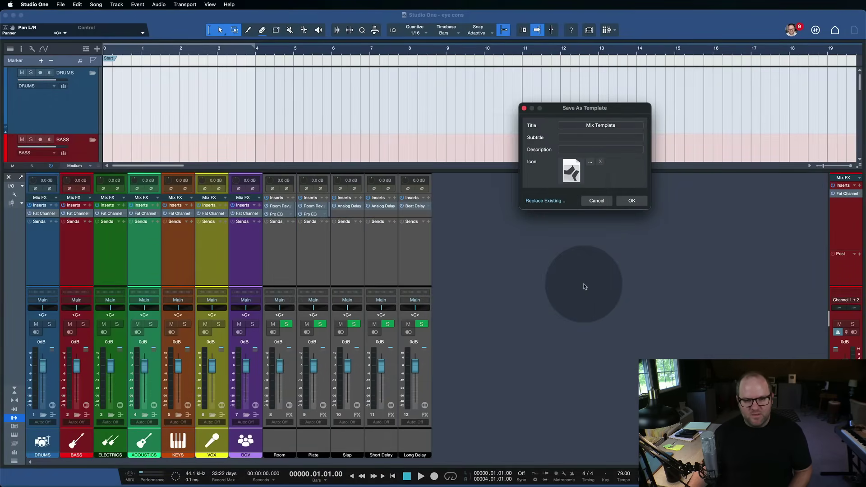
click(632, 200)
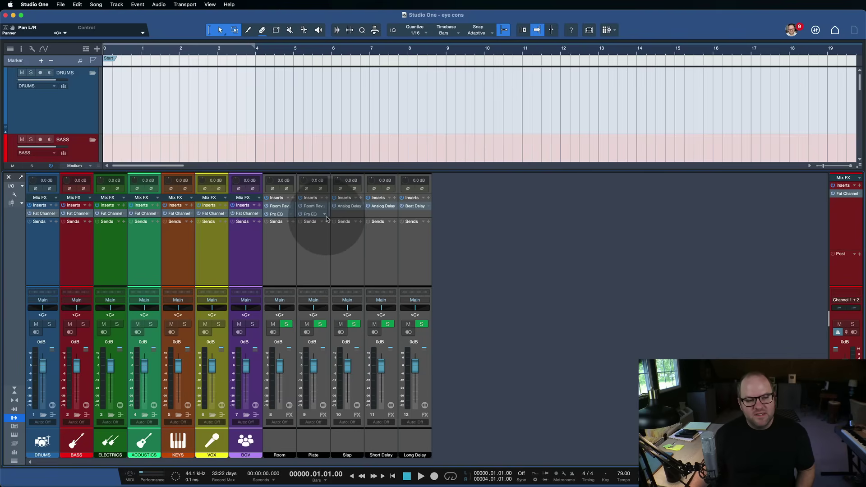
- Drag the Inserts/Sends divider down to enlarge the channel insert area, then fine-tune it
drag(317, 216, 316, 243)
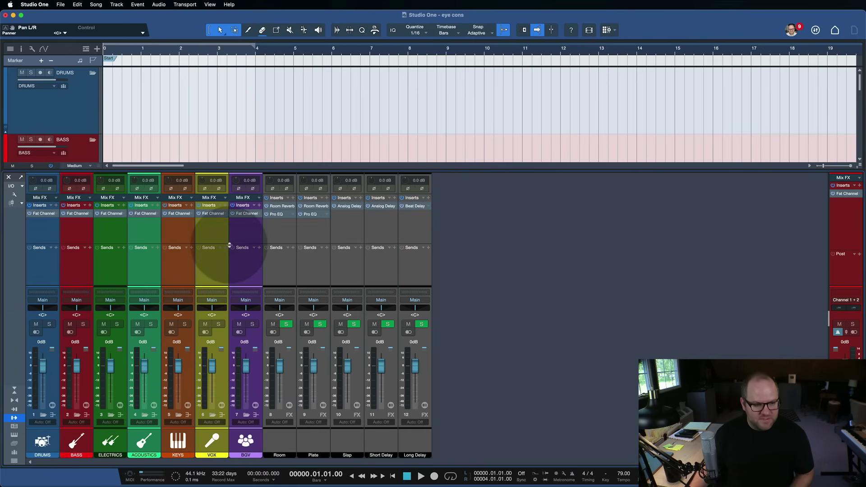
mouse_move(220, 243)
mouse_down()
mouse_move(221, 206)
mouse_move(219, 254)
mouse_up()
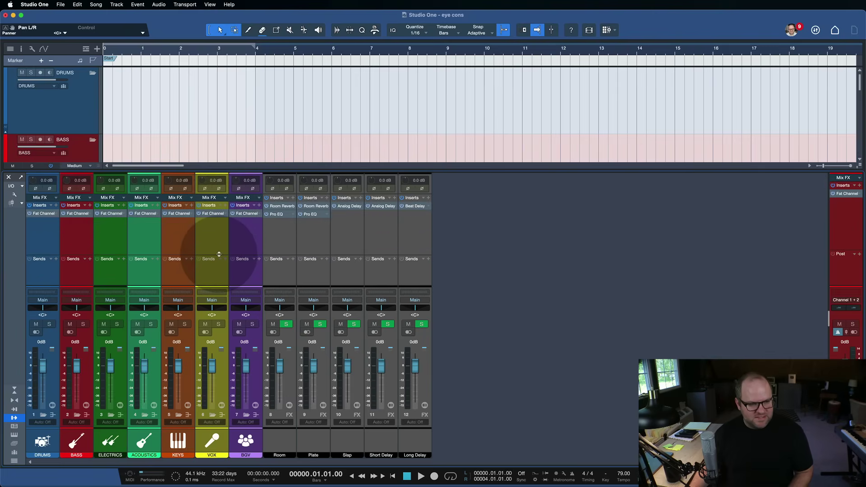
- Save As Template again, overwriting Mix Template with the updated console layout
click(60, 5)
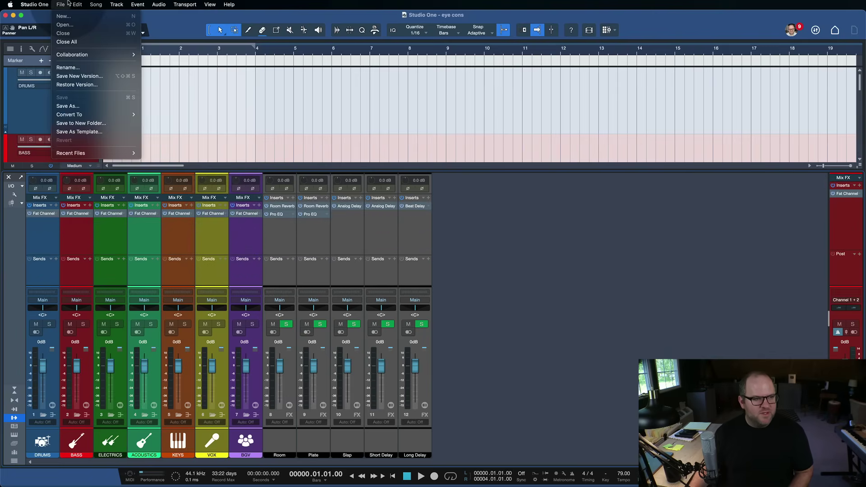
click(86, 132)
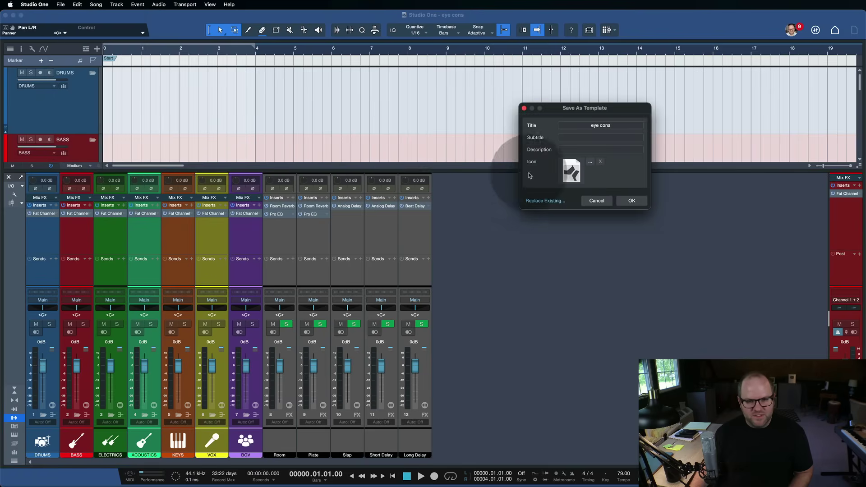
click(532, 201)
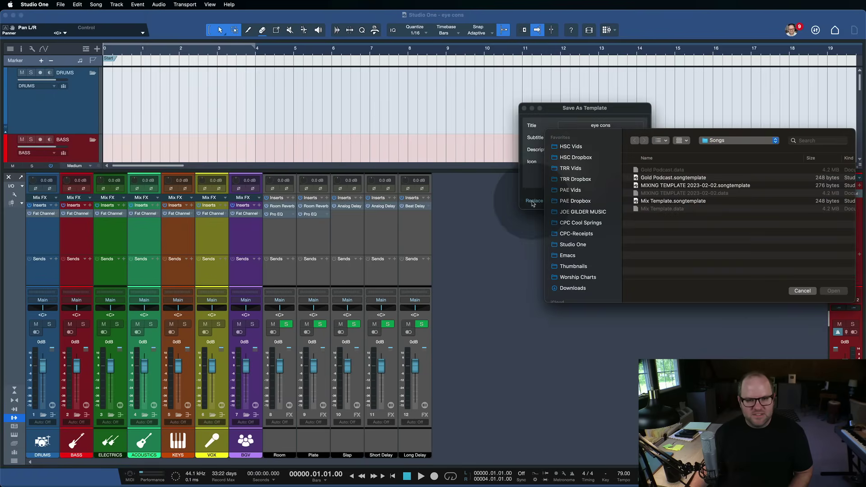
double_click(672, 201)
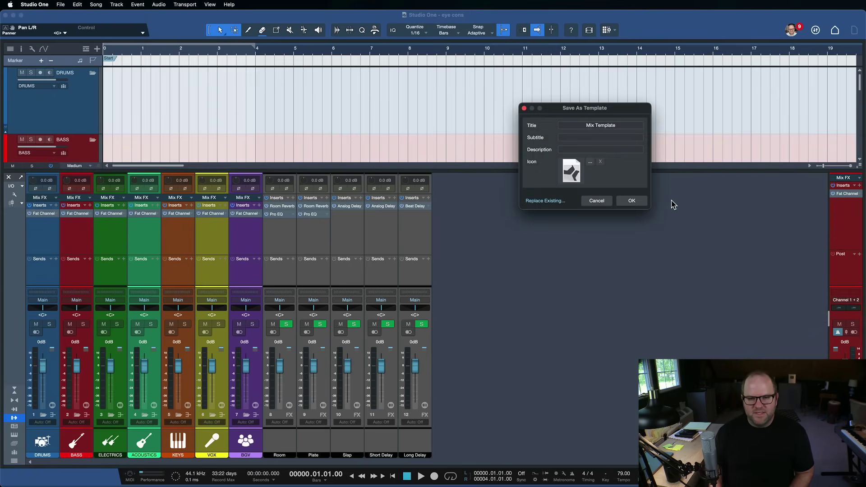
click(631, 201)
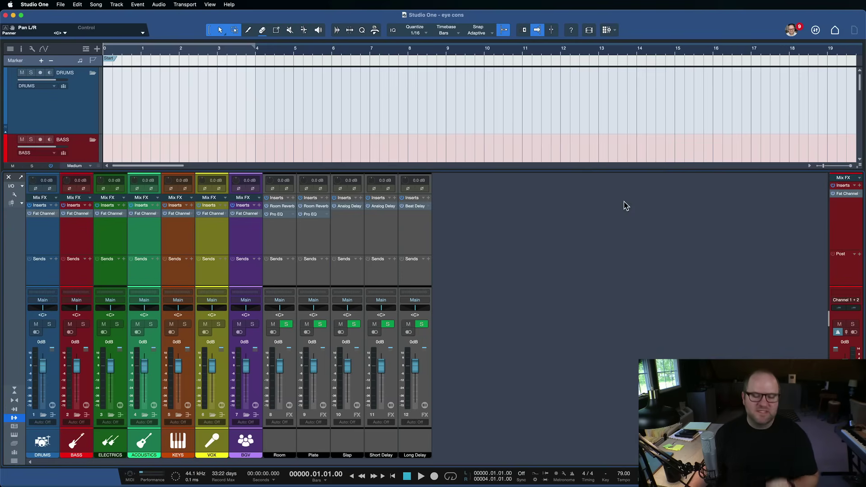
click(527, 210)
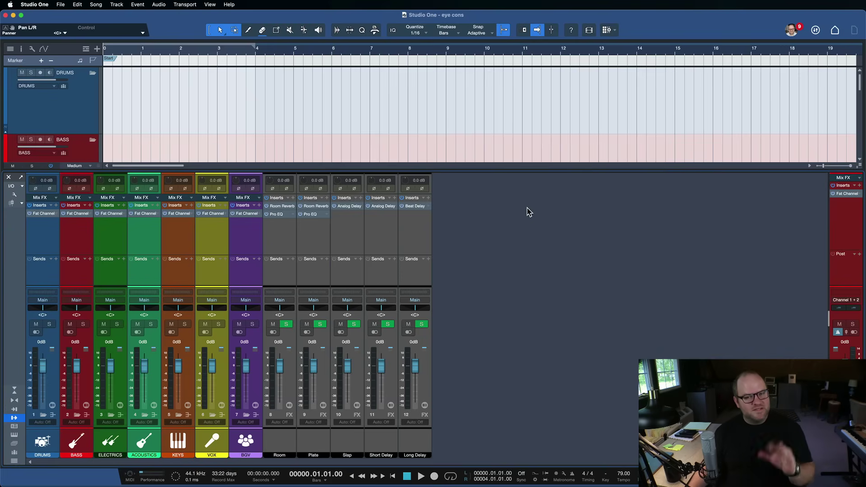